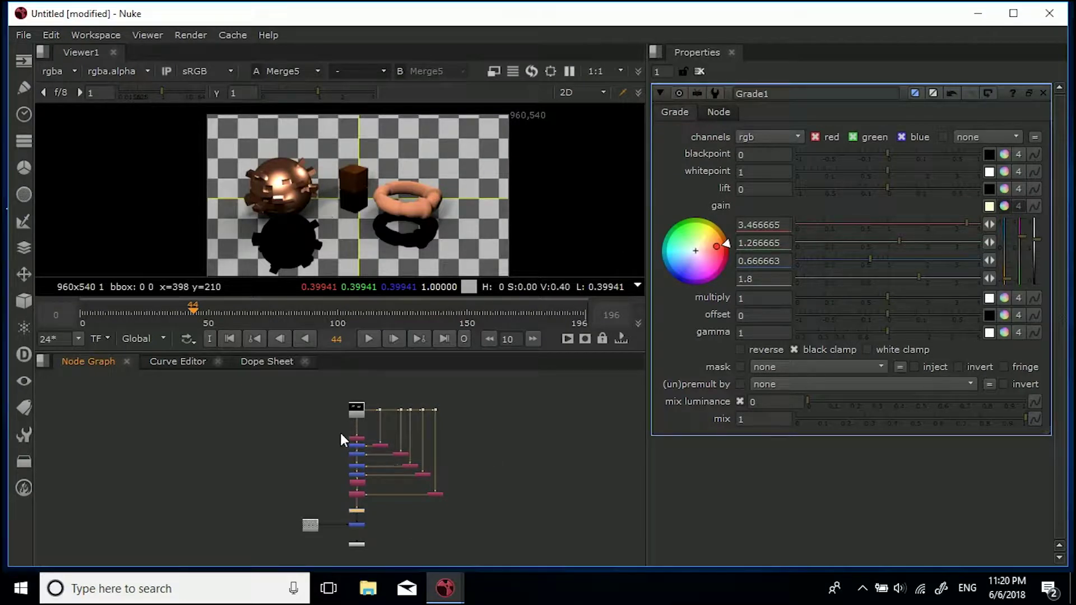
Close the Grade1 properties and view the raw Read10 render in the viewer
click(1043, 93)
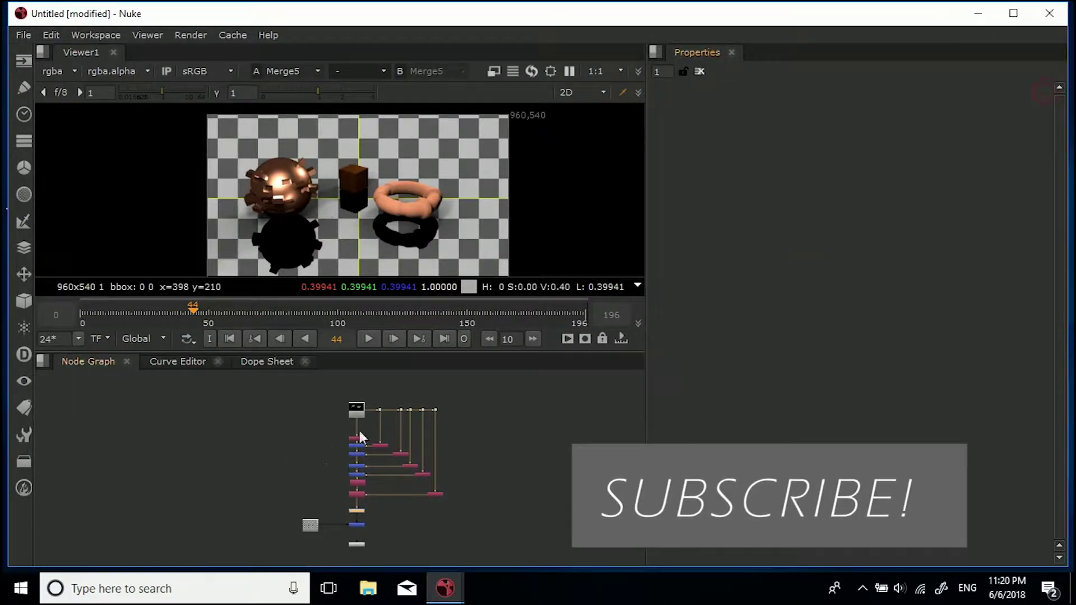
scroll(353, 428, up, 3)
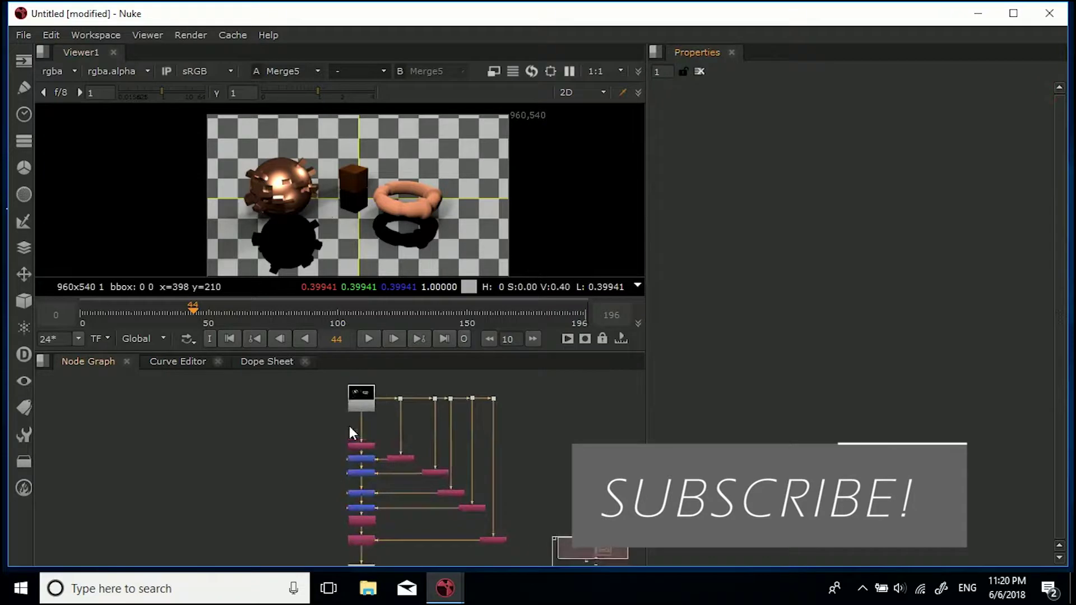
click(353, 395)
key(1)
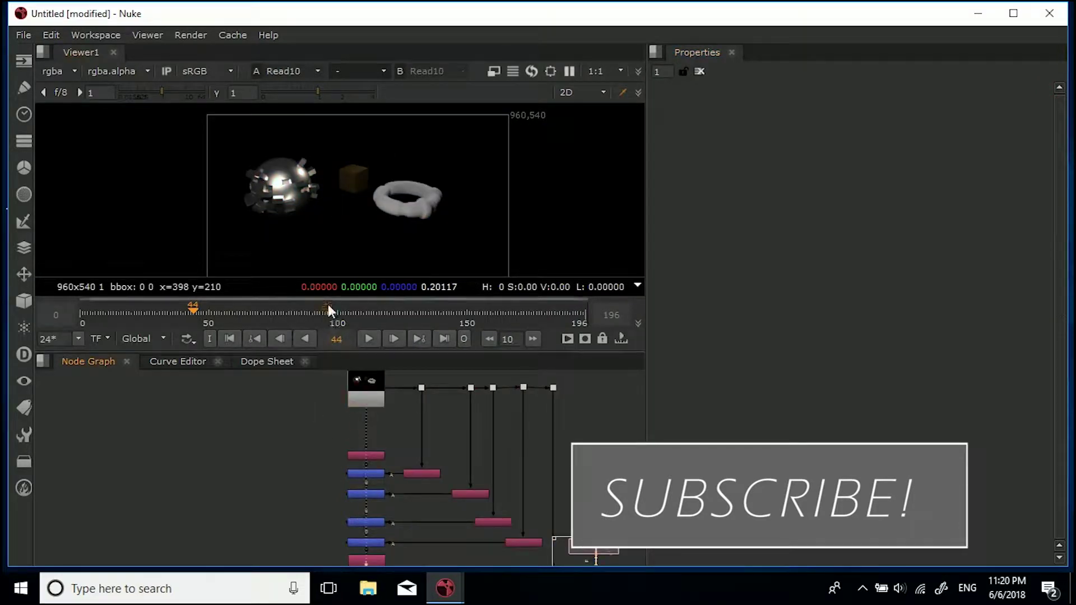
scroll(382, 476, up, 1)
scroll(382, 477, up, 1)
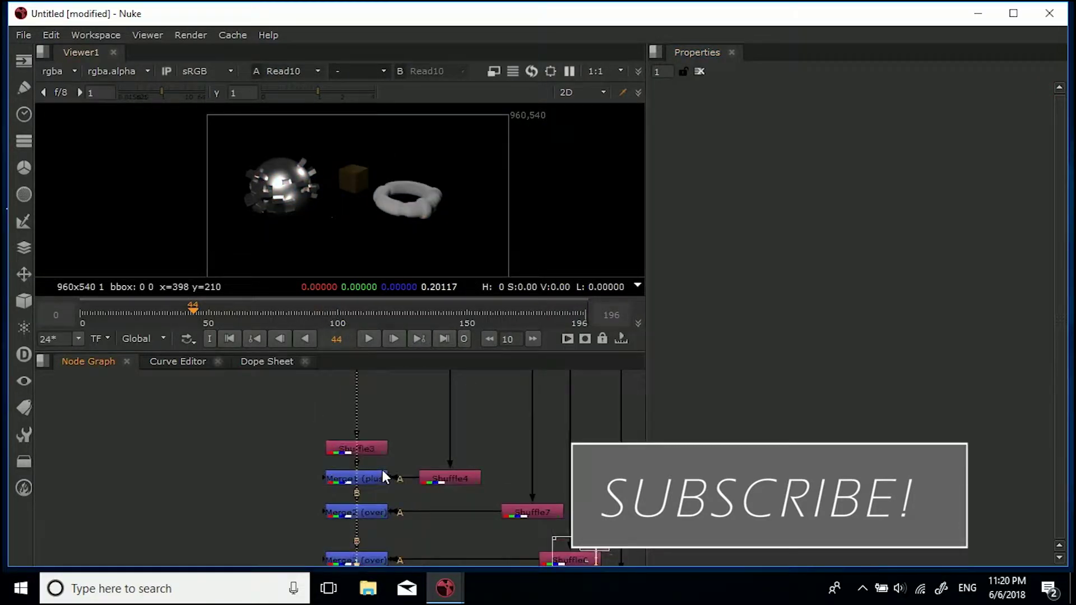
scroll(382, 476, up, 1)
Preview the Shuffle3, Shuffle4 and Shuffle7 highlights passes in the viewer
click(369, 441)
key(1)
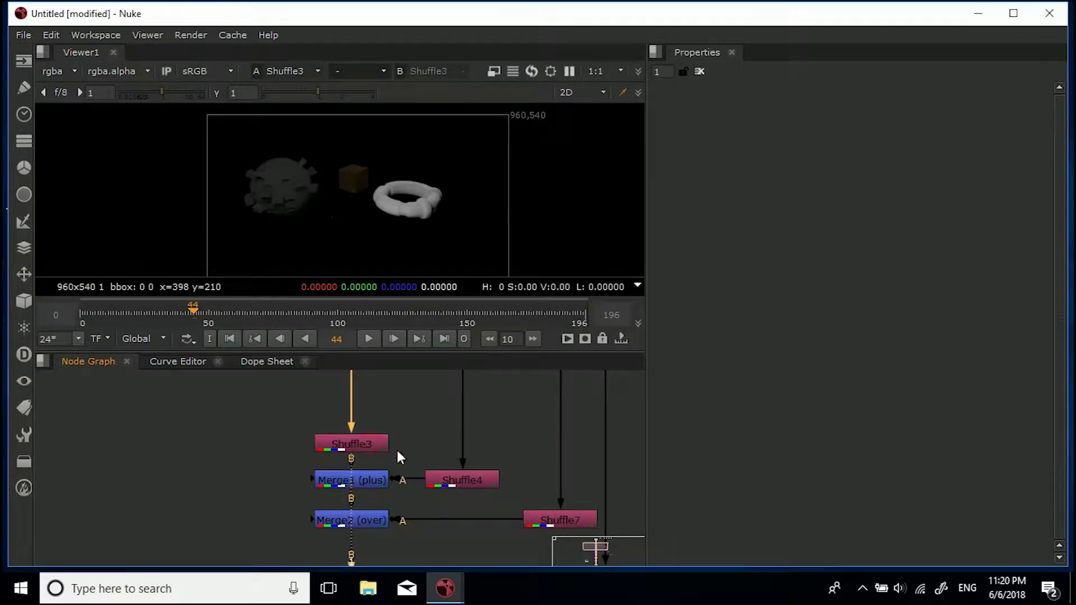
click(447, 482)
key(1)
click(559, 519)
key(1)
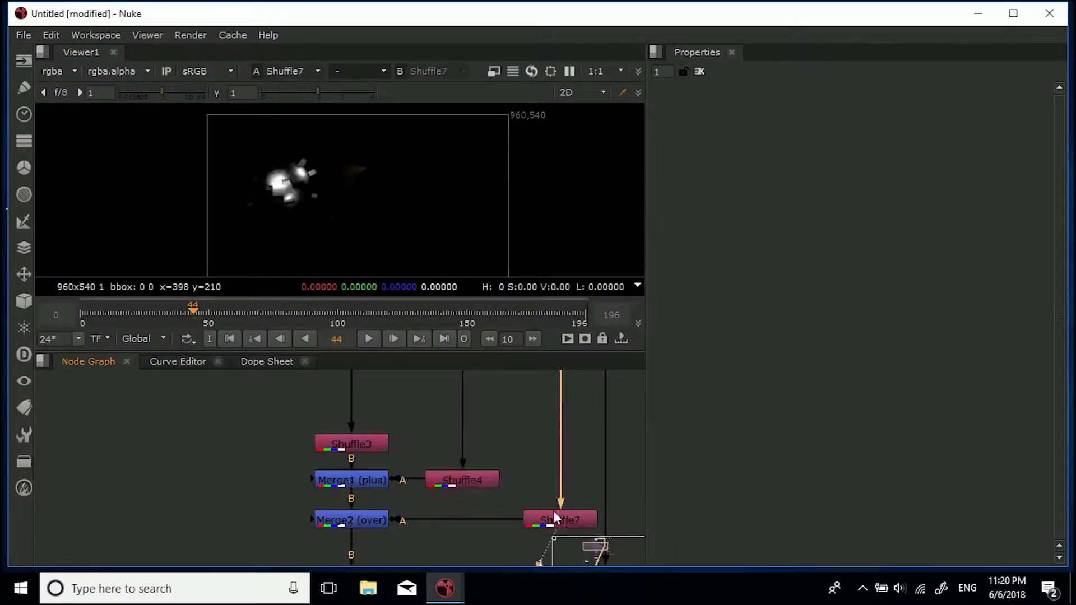
Preview the lower Shuffle6, Shuffle2 and Shuffle5 matte passes
middle_drag(553, 511, 445, 446)
click(486, 504)
key(1)
middle_drag(506, 512, 432, 421)
click(470, 470)
key(1)
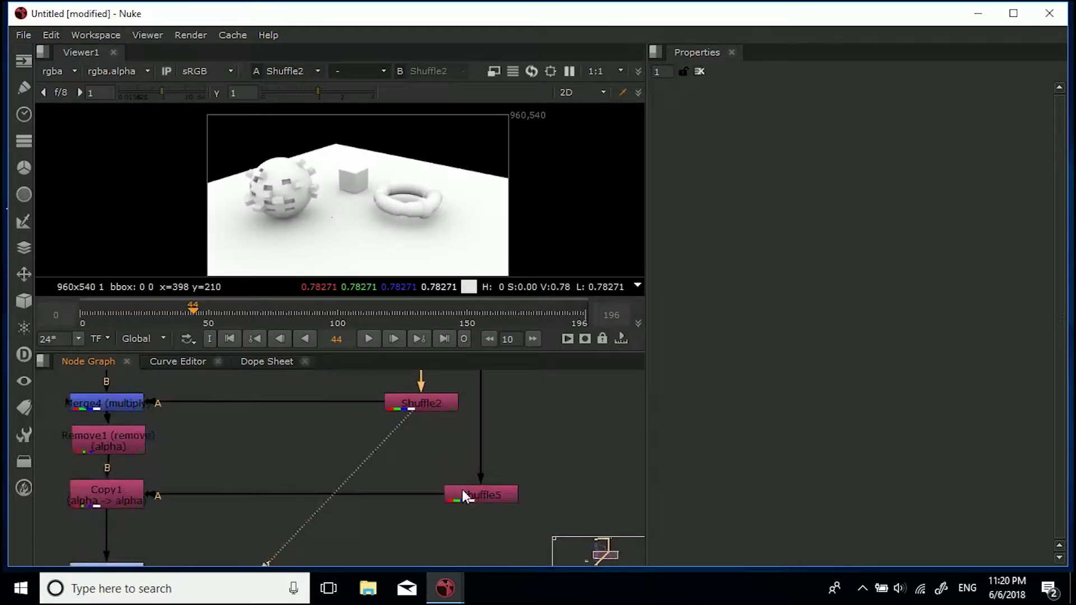
click(462, 495)
key(1)
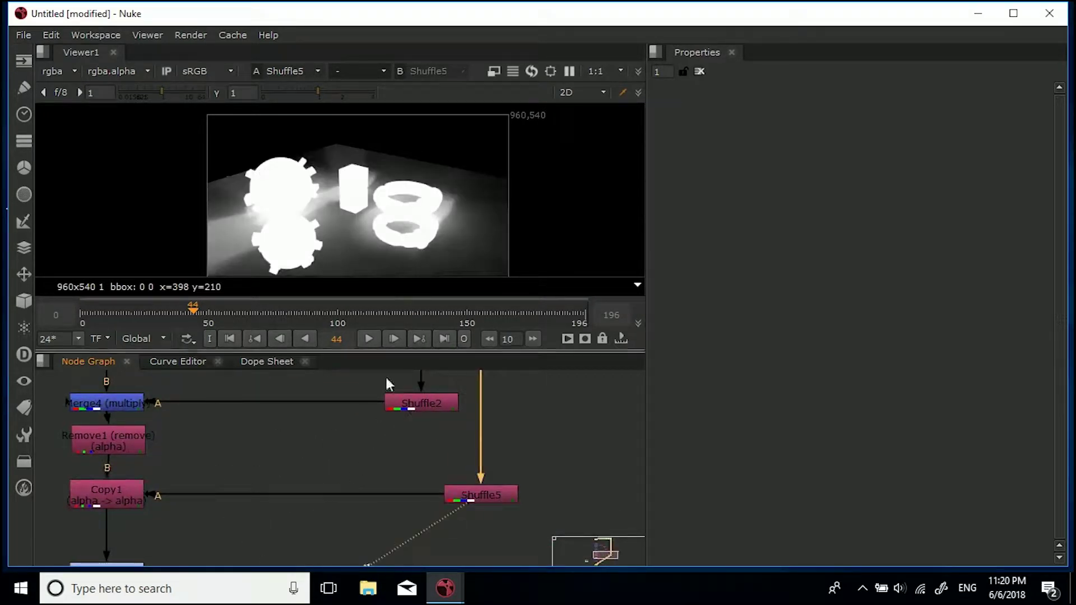
middle_drag(134, 481, 290, 437)
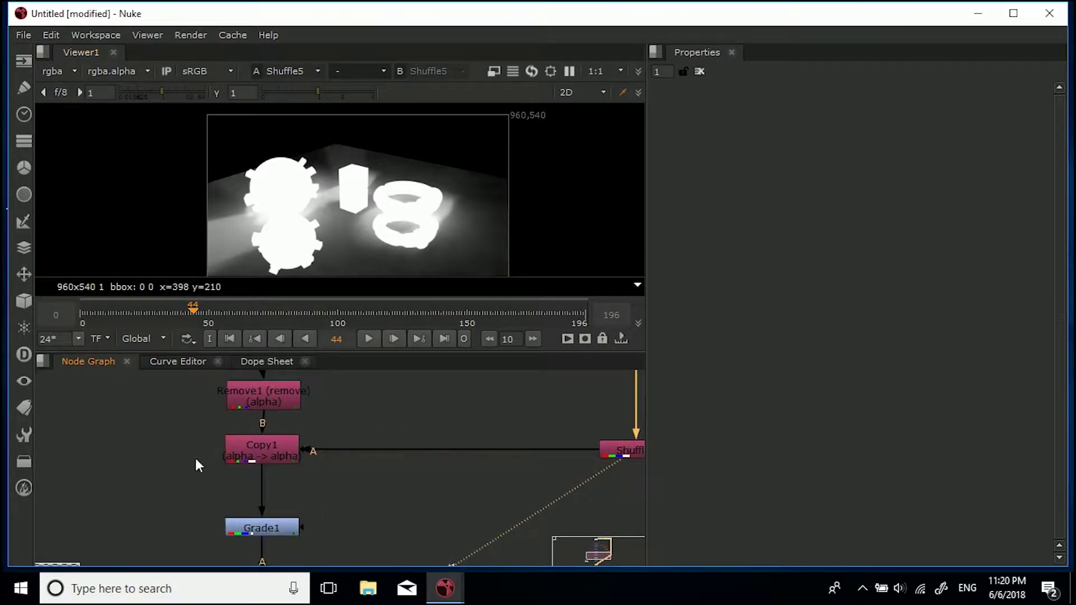
scroll(280, 468, down, 3)
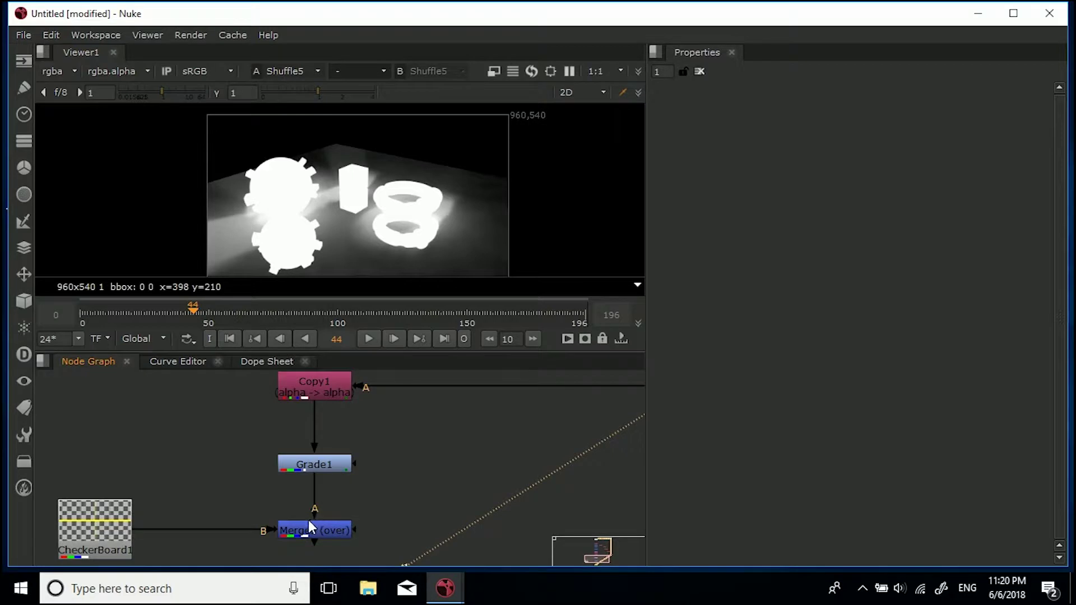
View the Merge5 composite, then toggle Grade1 off and on to compare the copper tint
click(308, 520)
key(1)
click(308, 465)
key(d)
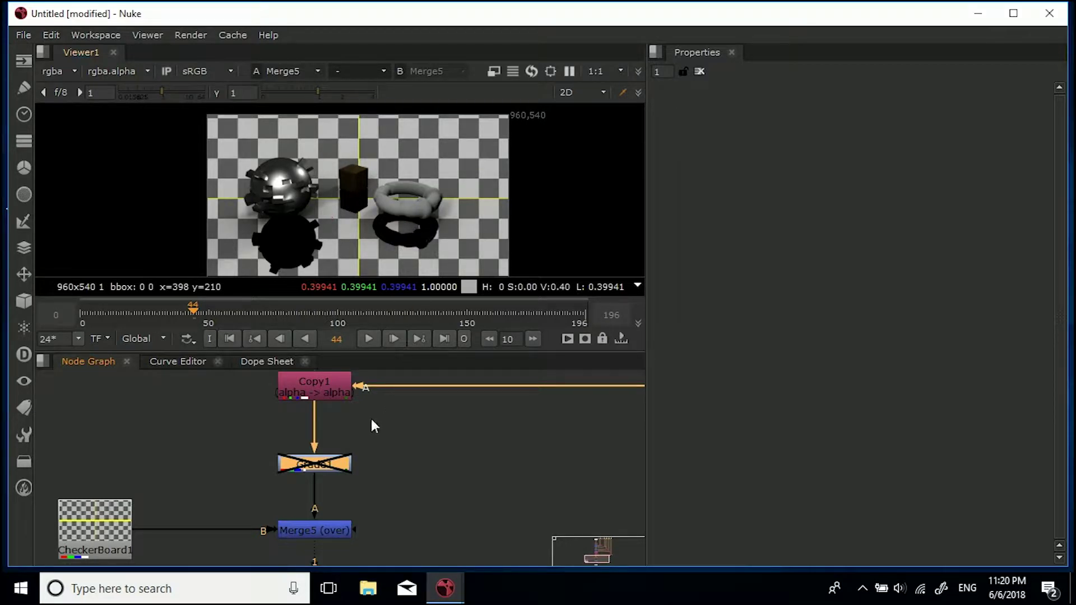
key(d)
key(d)
key(d)
key(d)
key(d)
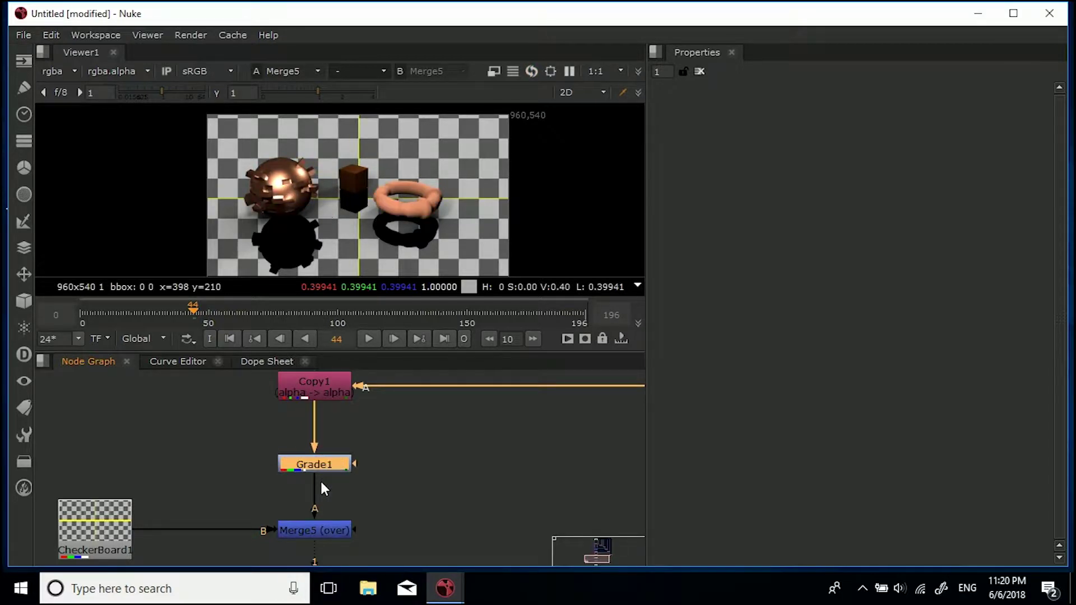
scroll(365, 438, down, 3)
scroll(359, 459, down, 3)
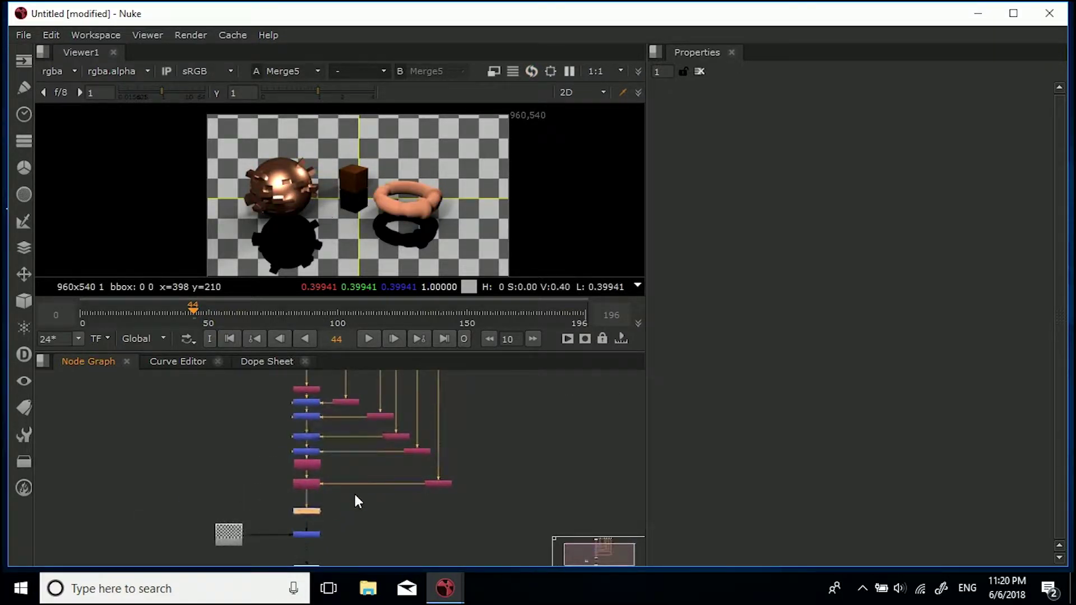
scroll(355, 492, down, 3)
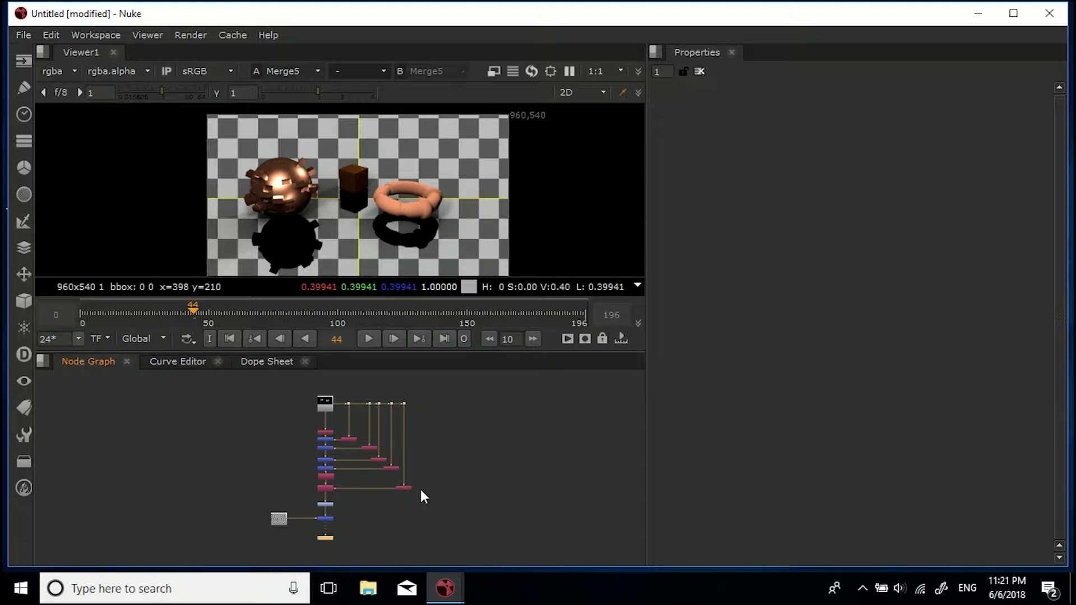
scroll(409, 501, up, 2)
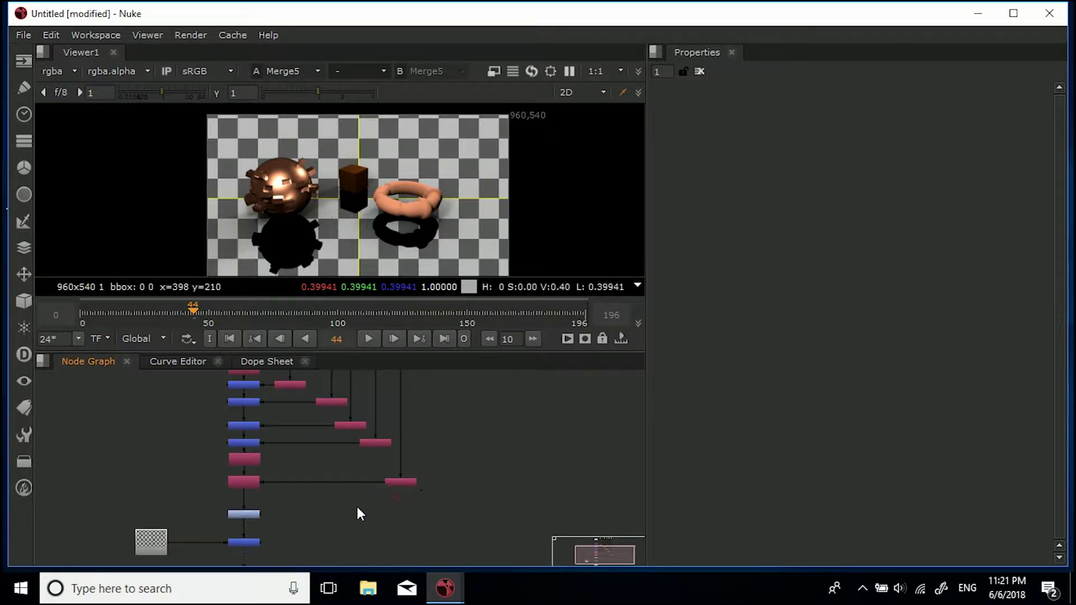
scroll(356, 500, up, 2)
scroll(355, 497, up, 3)
scroll(334, 490, up, 1)
Marquee-select the whole CG shuffle/merge tree, bringing its top Read and bottom nodes into view
click(289, 505)
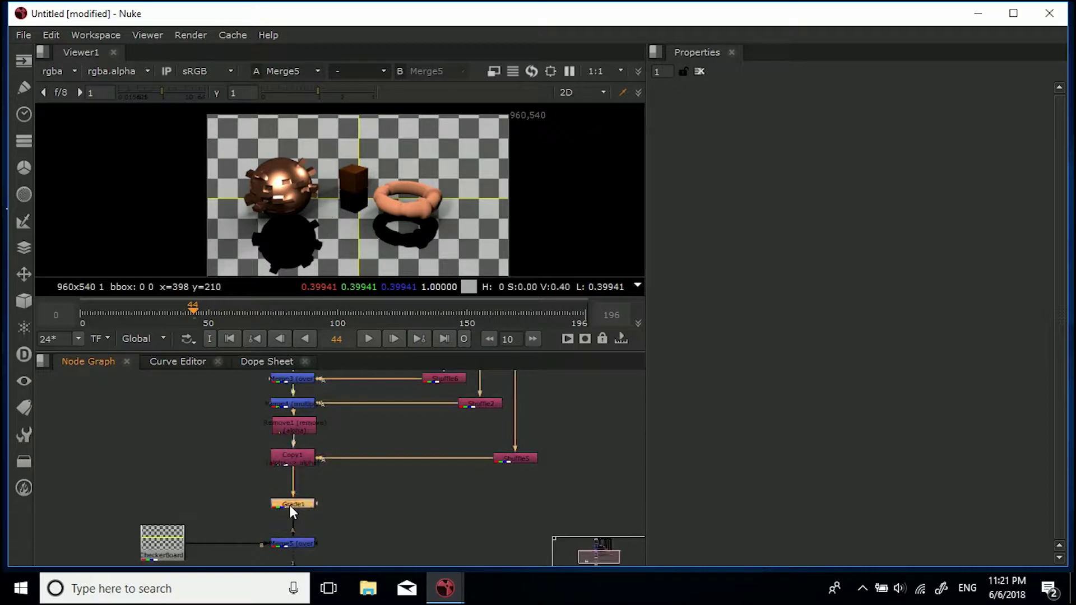
drag(527, 497, 453, 491)
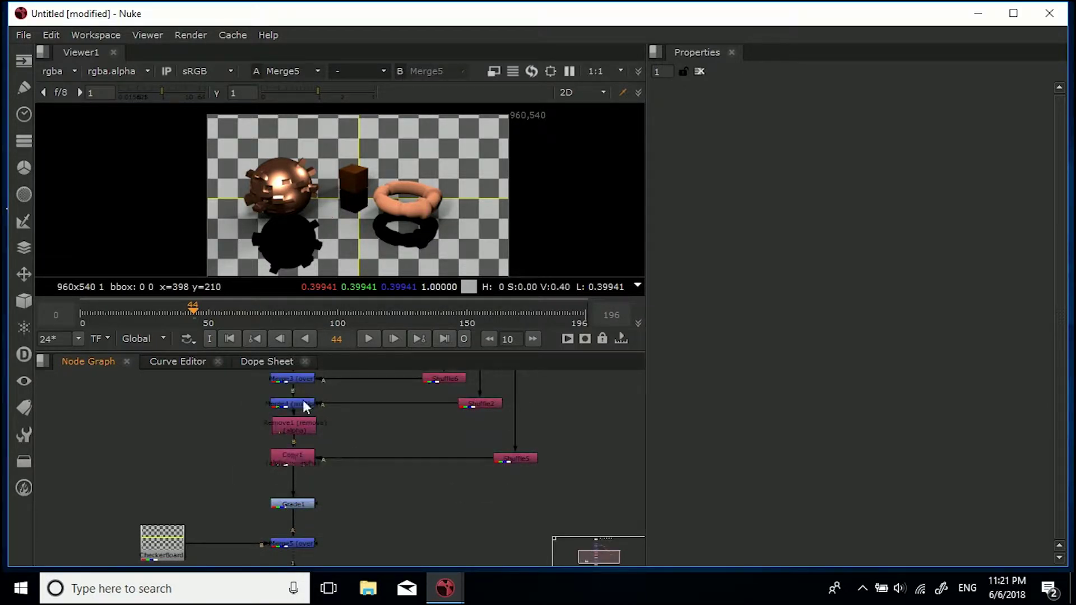
mouse_move(565, 510)
mouse_down()
mouse_move(284, 409)
mouse_move(286, 396)
mouse_up()
scroll(265, 442, down, 3)
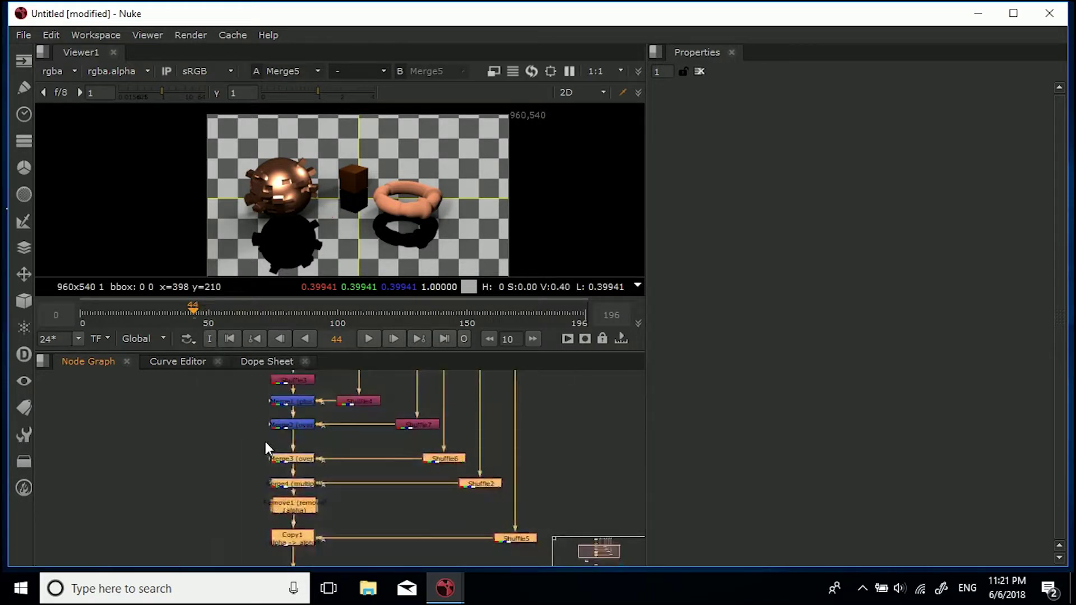
click(252, 461)
middle_drag(252, 461, 243, 485)
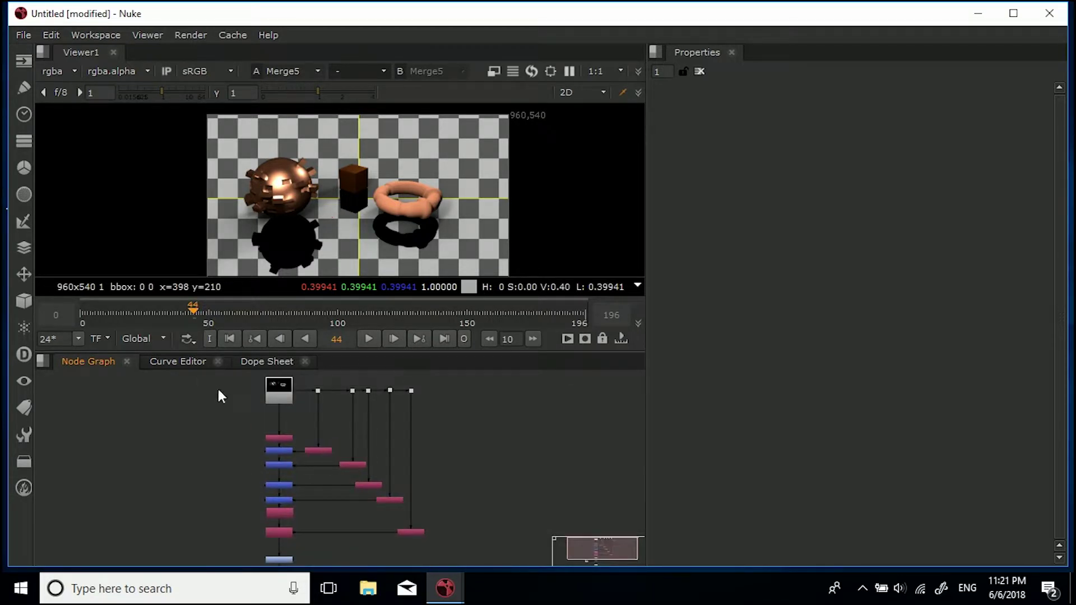
drag(218, 373, 461, 547)
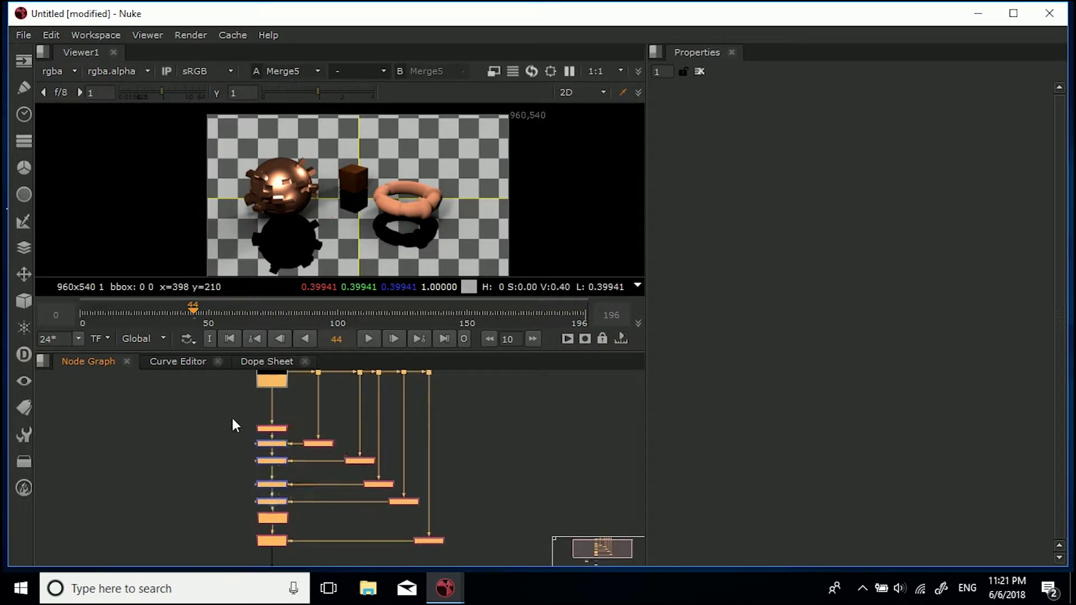
scroll(232, 425, up, 2)
scroll(261, 412, up, 2)
scroll(278, 403, up, 2)
scroll(370, 425, up, 2)
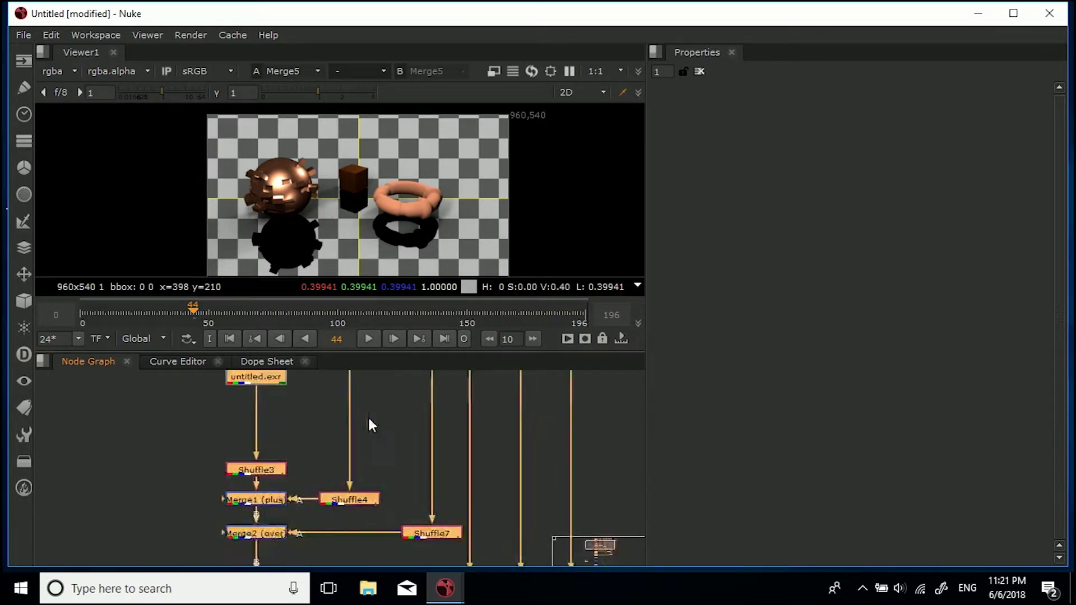
scroll(369, 418, down, 2)
scroll(355, 438, down, 1)
scroll(357, 476, down, 1)
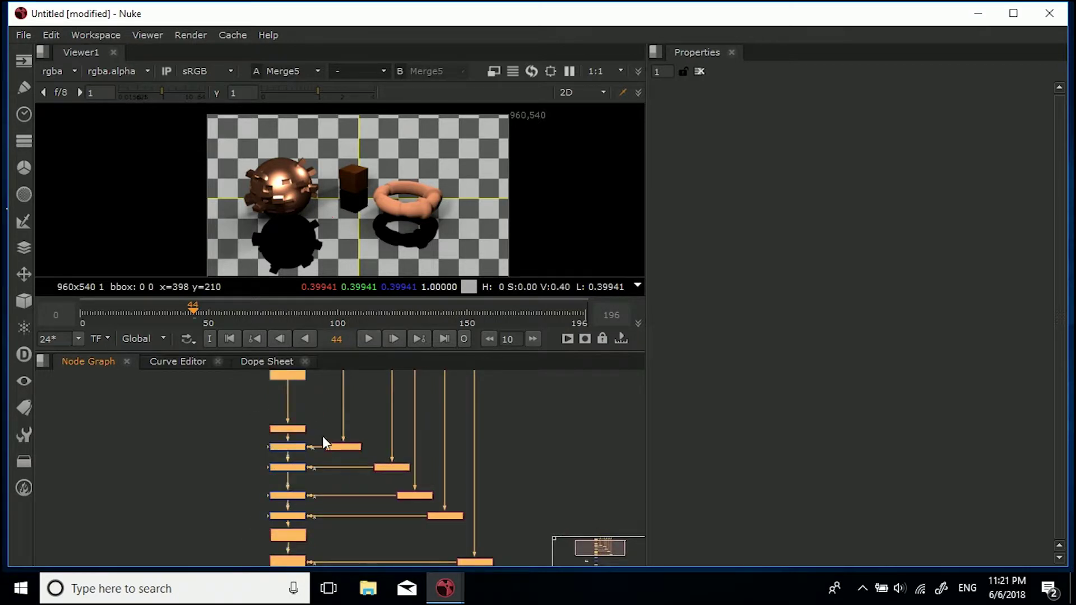
scroll(327, 433, down, 1)
alt+drag(310, 399, 320, 411)
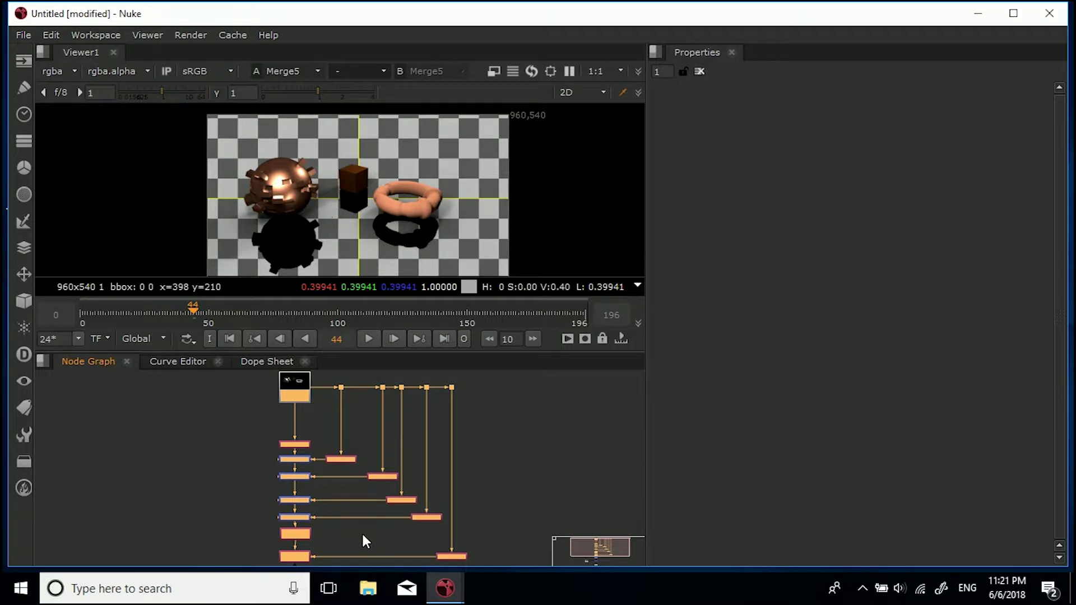
scroll(335, 518, down, 1)
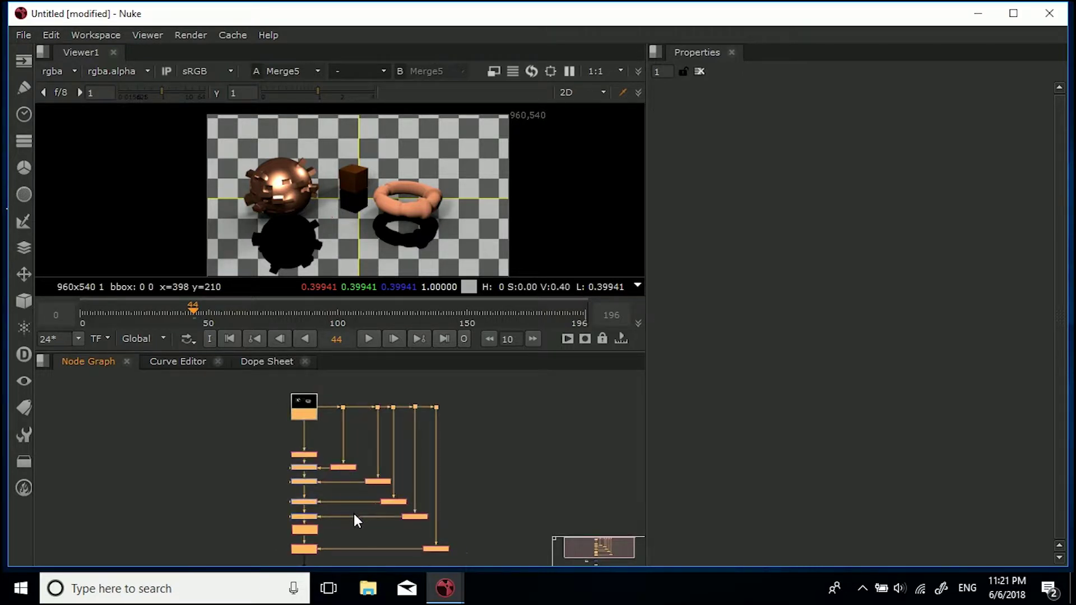
middle_drag(354, 522, 382, 440)
Select all the CG pass nodes except Grade1 and move them upward
click(318, 522)
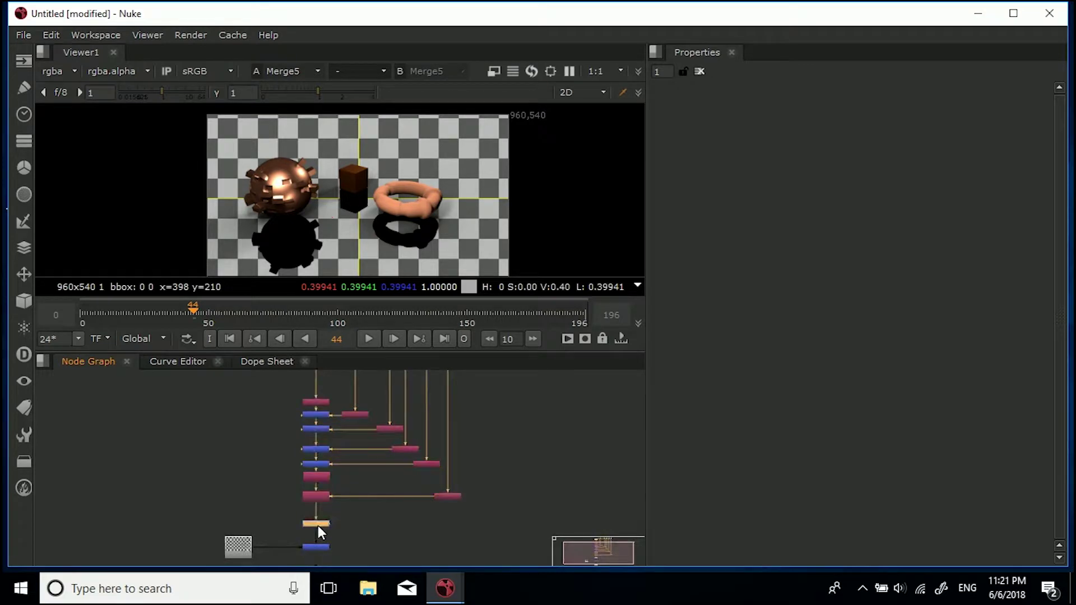
drag(463, 536, 241, 375)
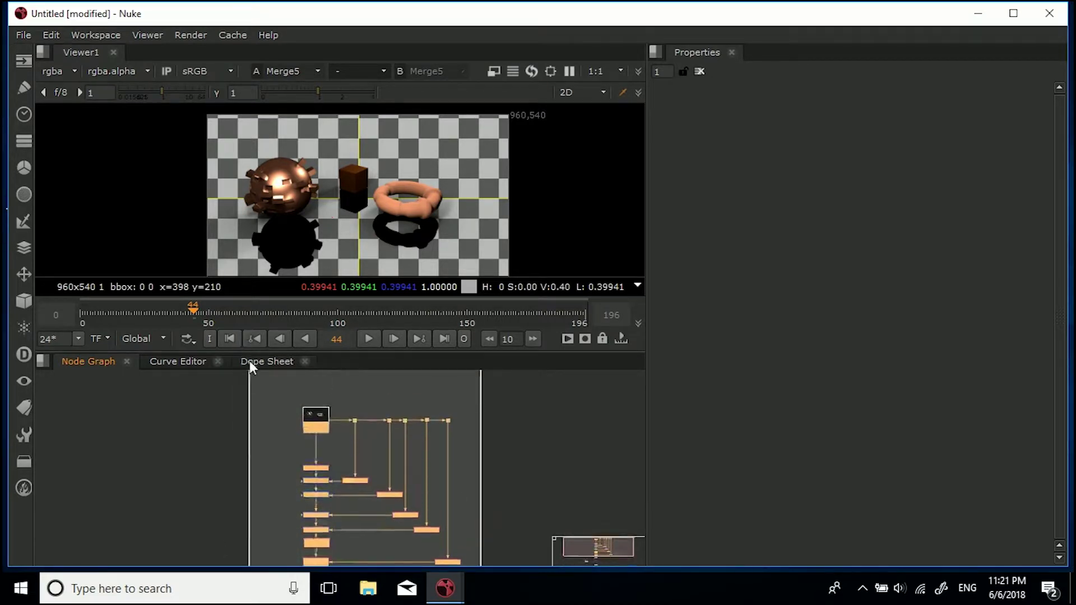
scroll(344, 520, up, 1)
scroll(303, 504, up, 1)
scroll(294, 546, up, 1)
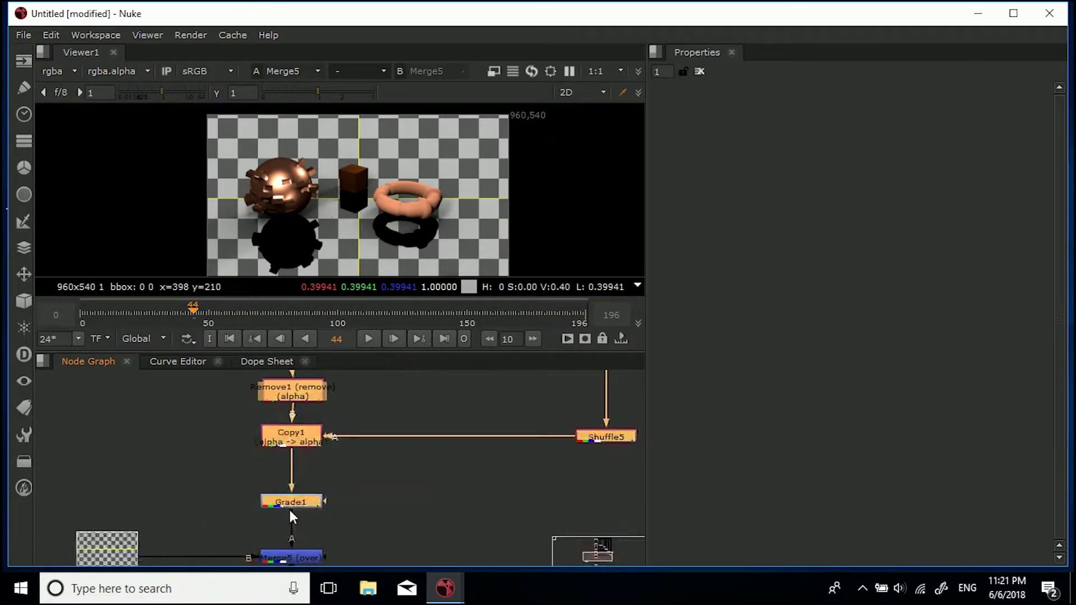
click(307, 506)
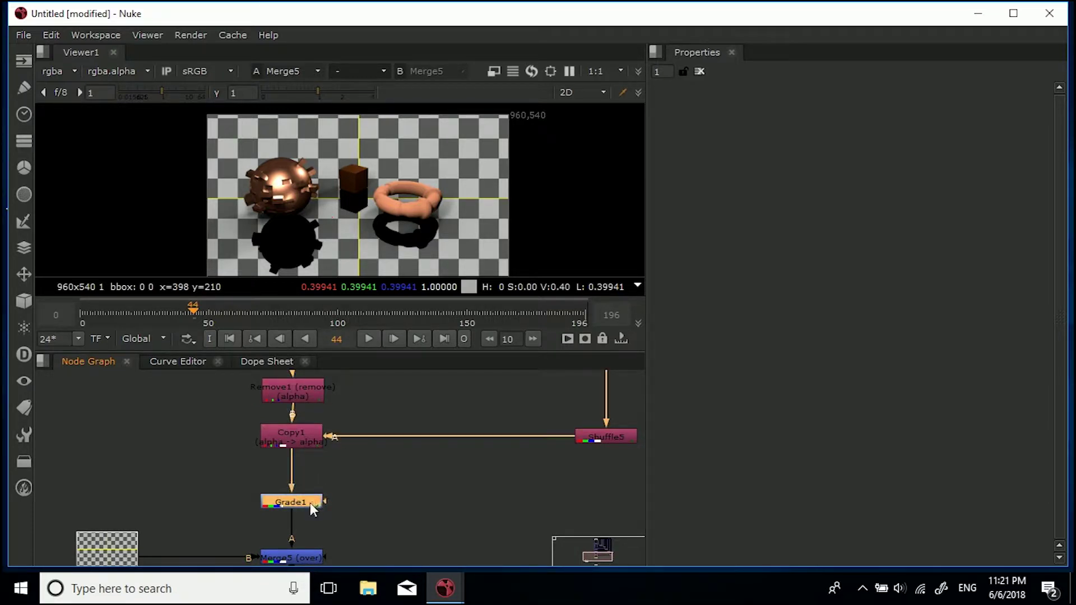
scroll(526, 473, down, 1)
scroll(421, 504, down, 2)
scroll(375, 508, down, 2)
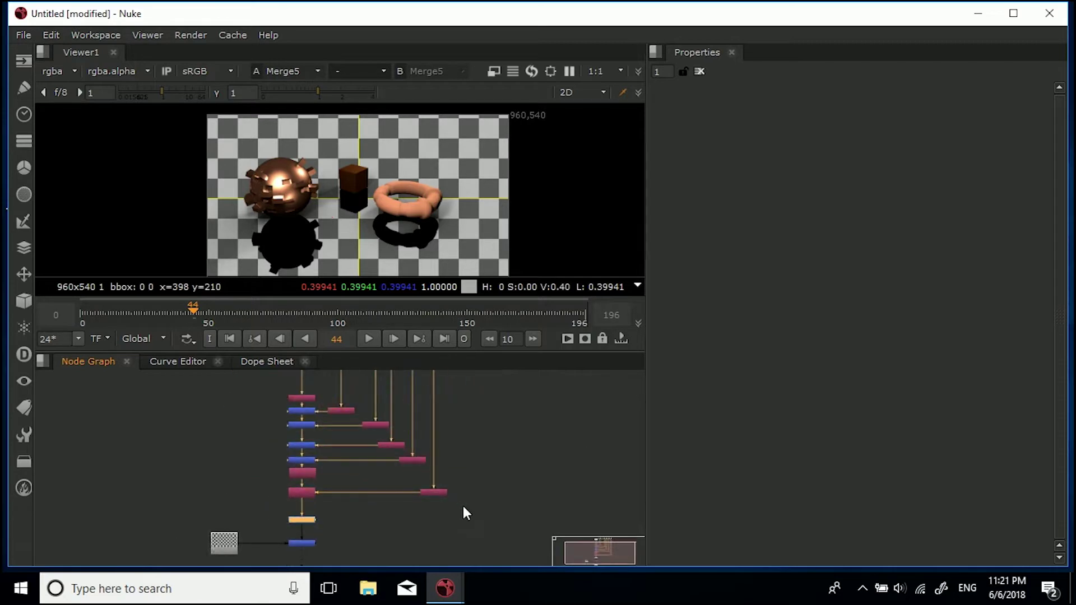
drag(462, 503, 244, 379)
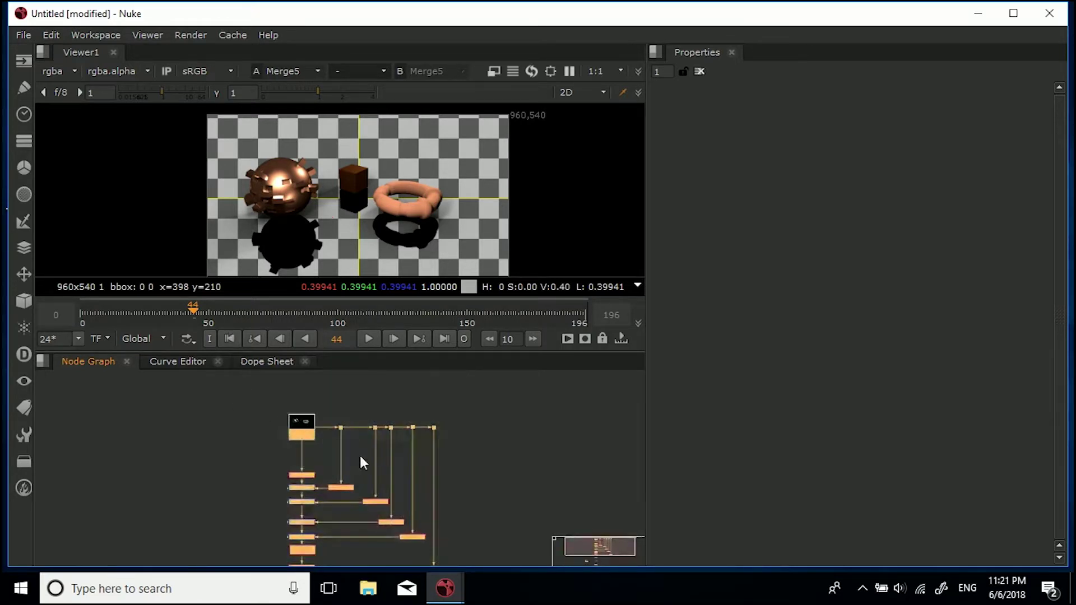
drag(362, 487, 392, 444)
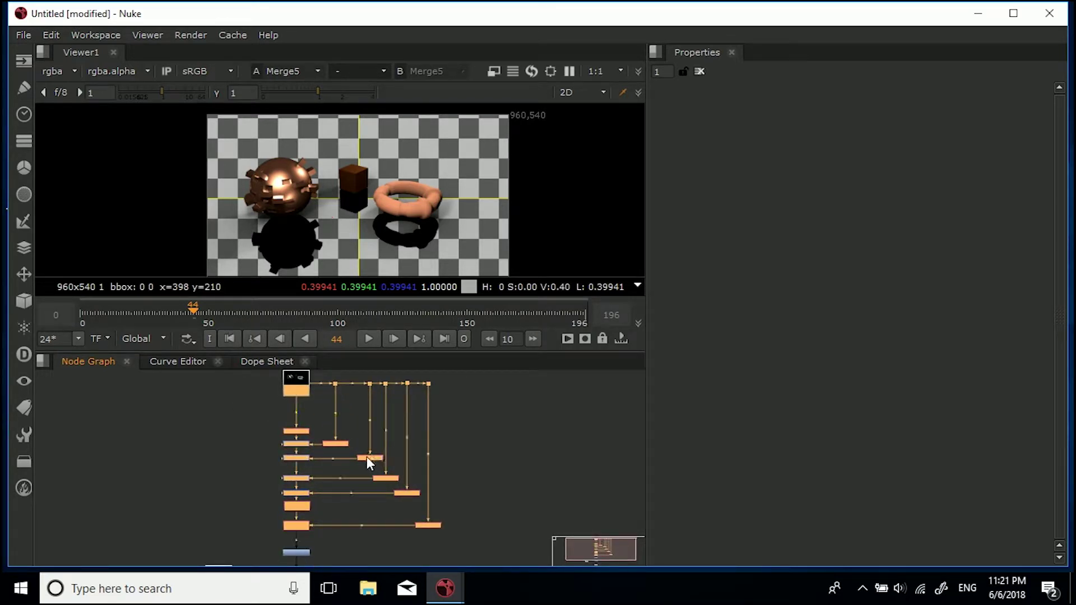
Group the selected nodes with Ctrl+G, choosing Copy1 as the group output
key(ctrl+g)
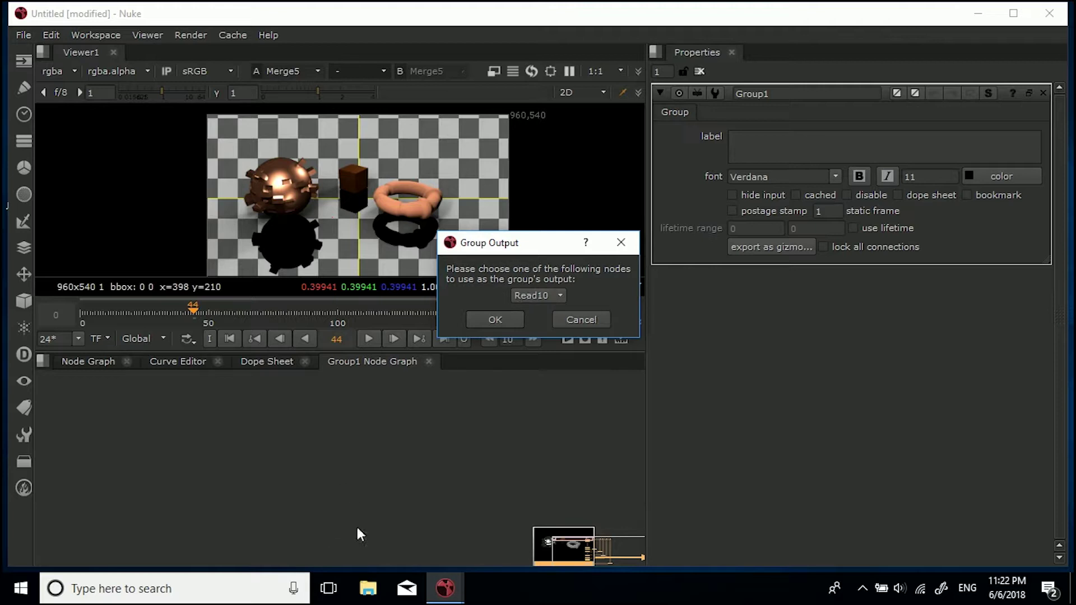
click(532, 296)
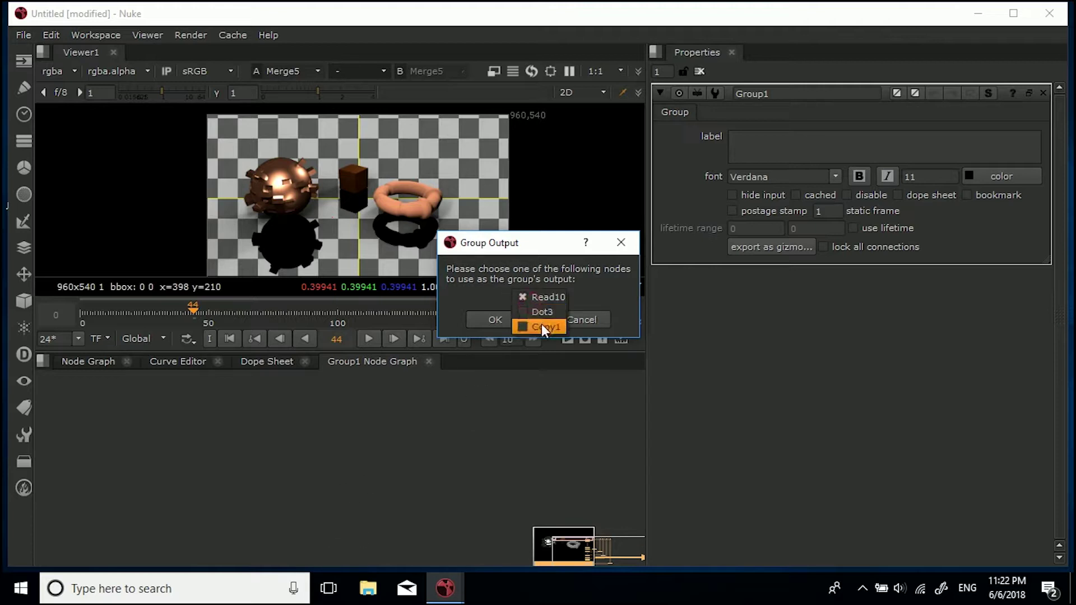
click(542, 327)
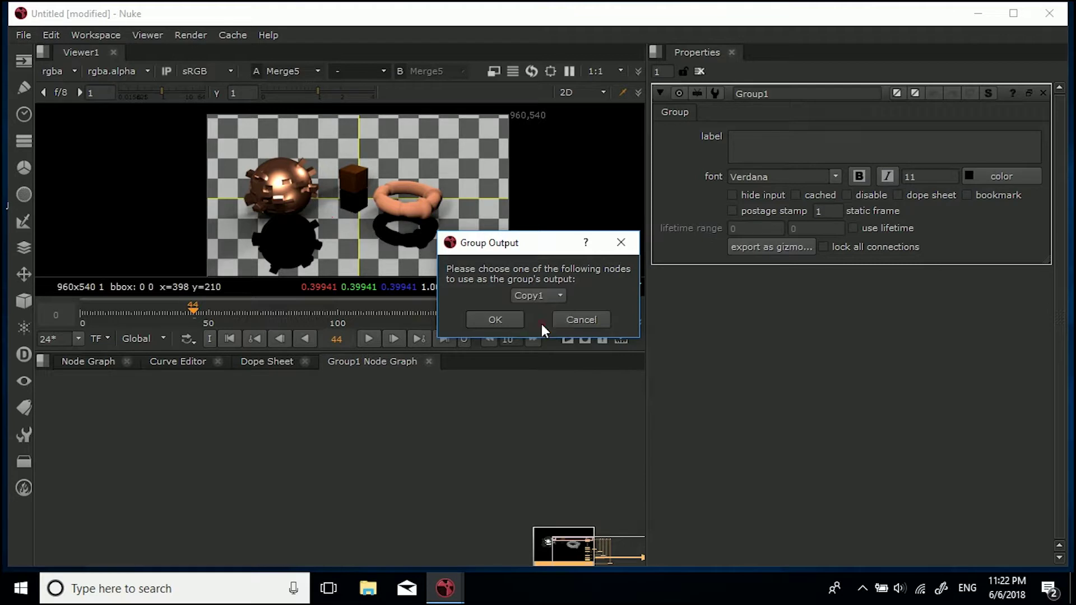
click(511, 316)
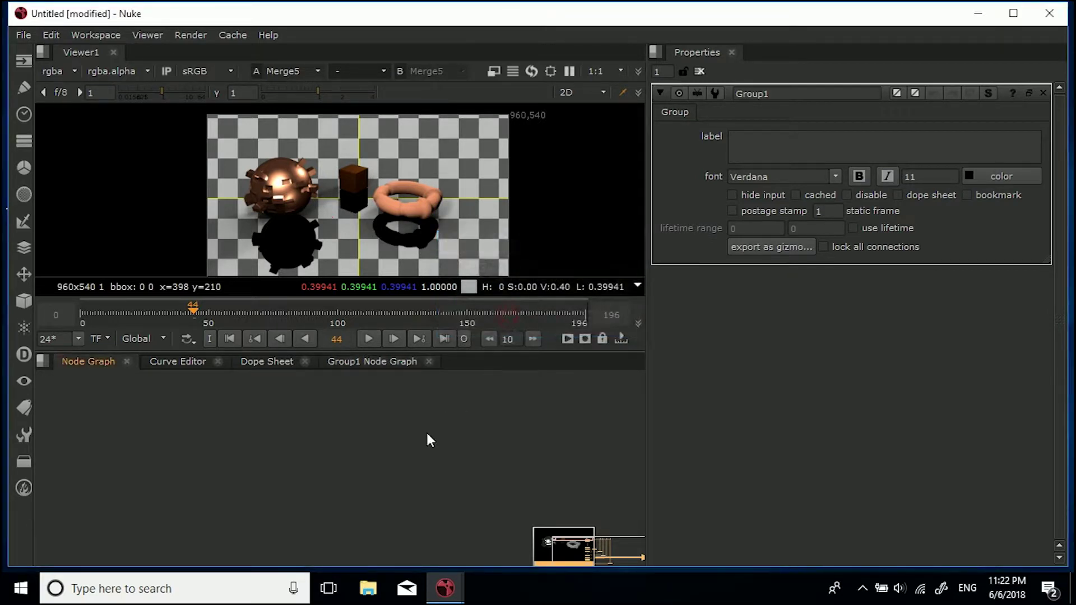
Place the group node above Grade1 and rename it CG_RENDER_1
double_click(774, 94)
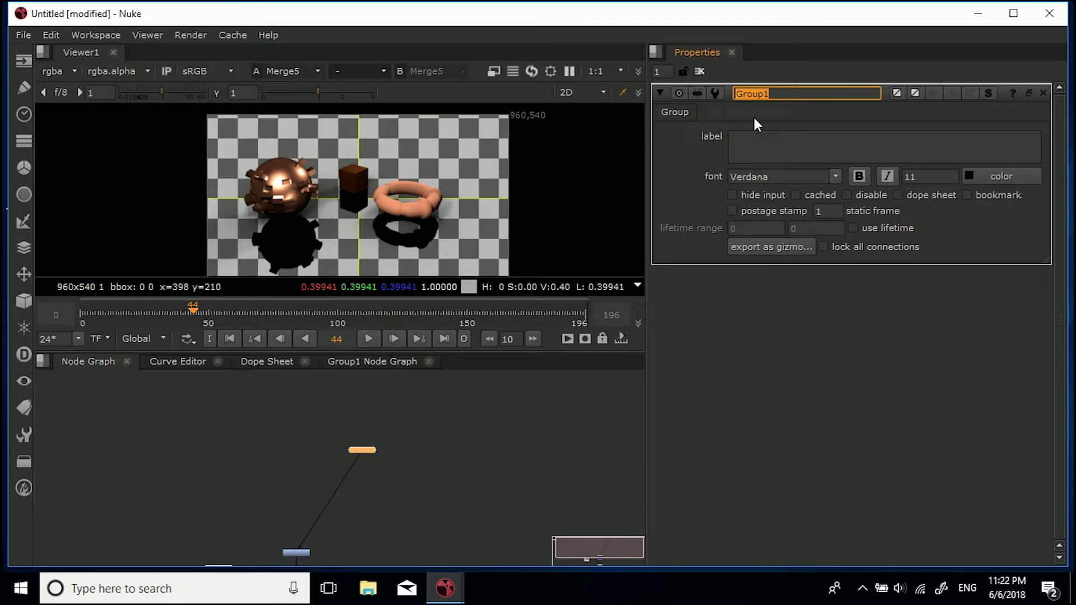
mouse_move(396, 441)
middle_down()
mouse_move(283, 529)
mouse_move(342, 391)
middle_up()
scroll(283, 529, up, 3)
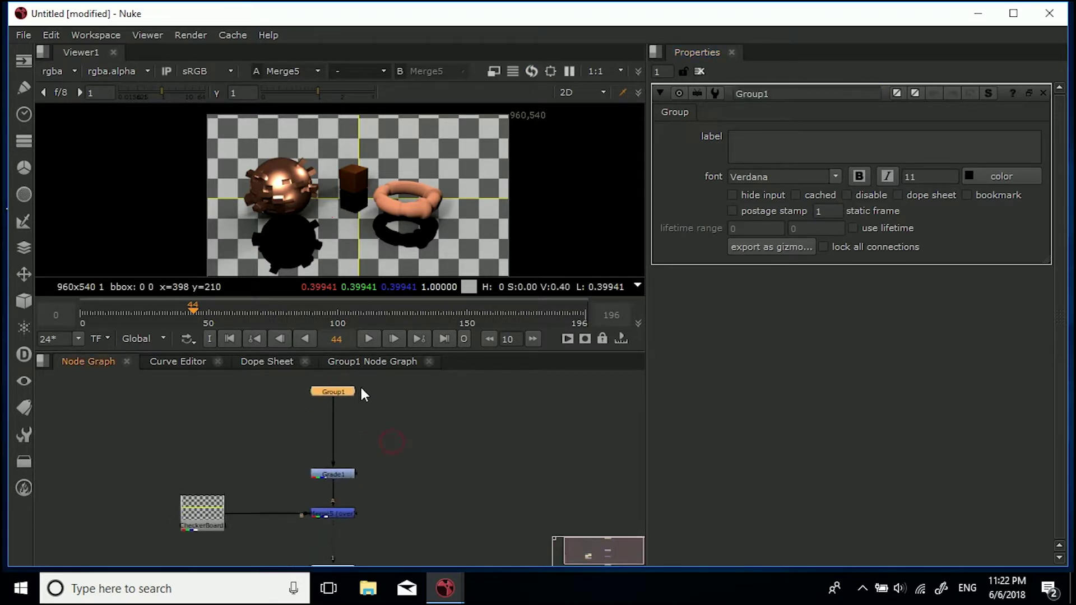
drag(342, 392, 341, 446)
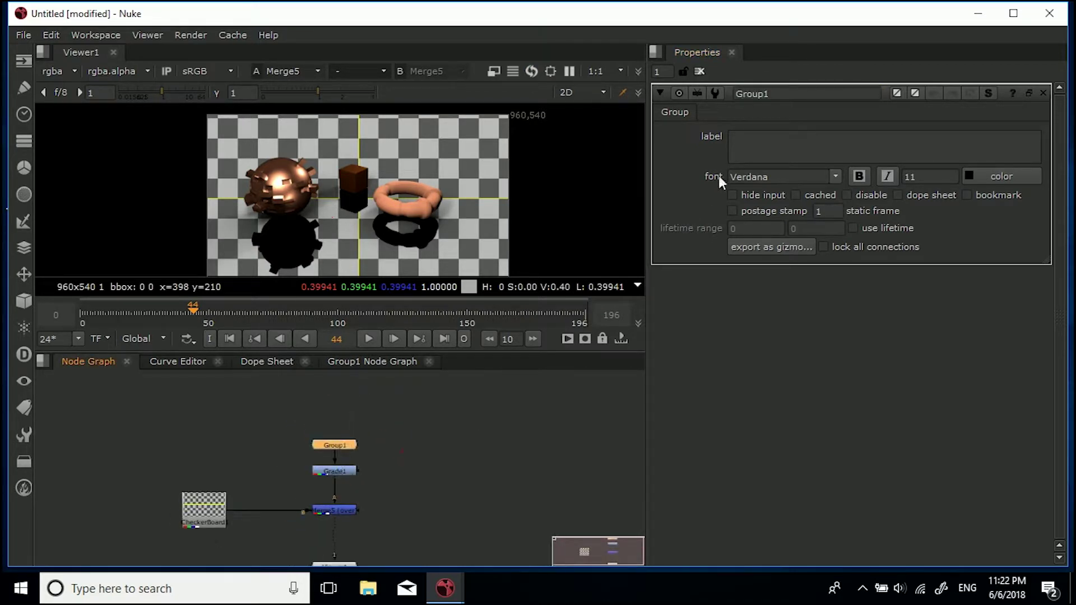
double_click(744, 93)
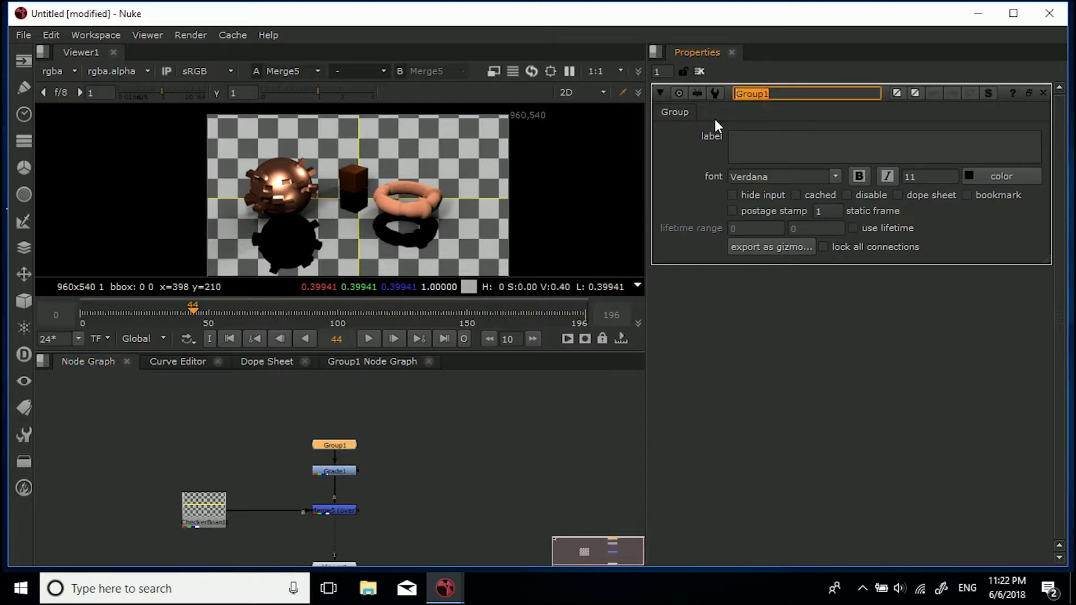
text(CG_RENDER)
text(_)
text(1)
key(Return)
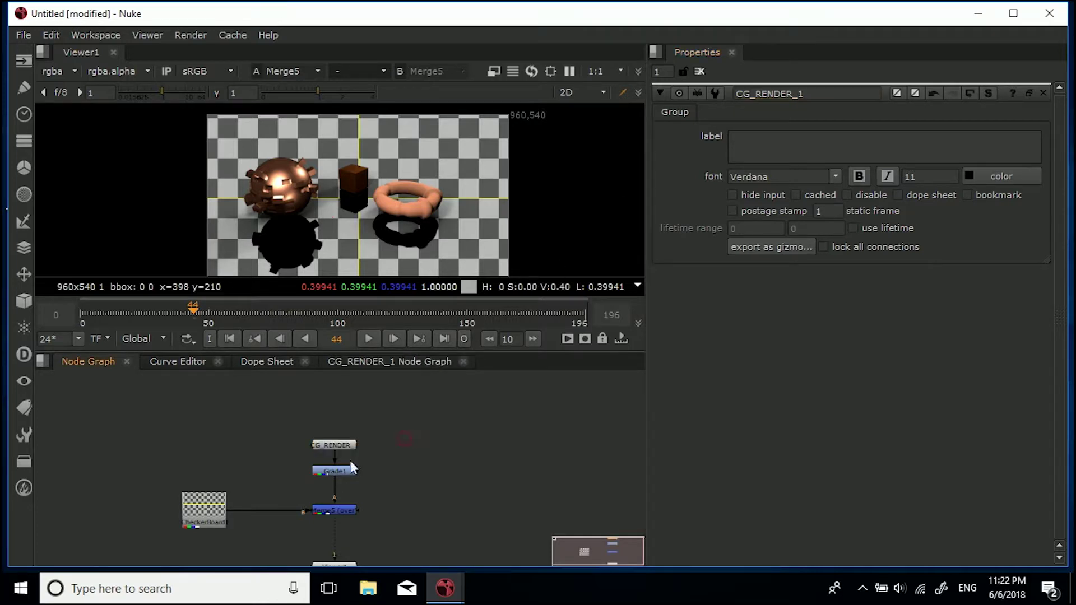
scroll(340, 448, up, 2)
scroll(339, 445, up, 2)
scroll(339, 443, up, 1)
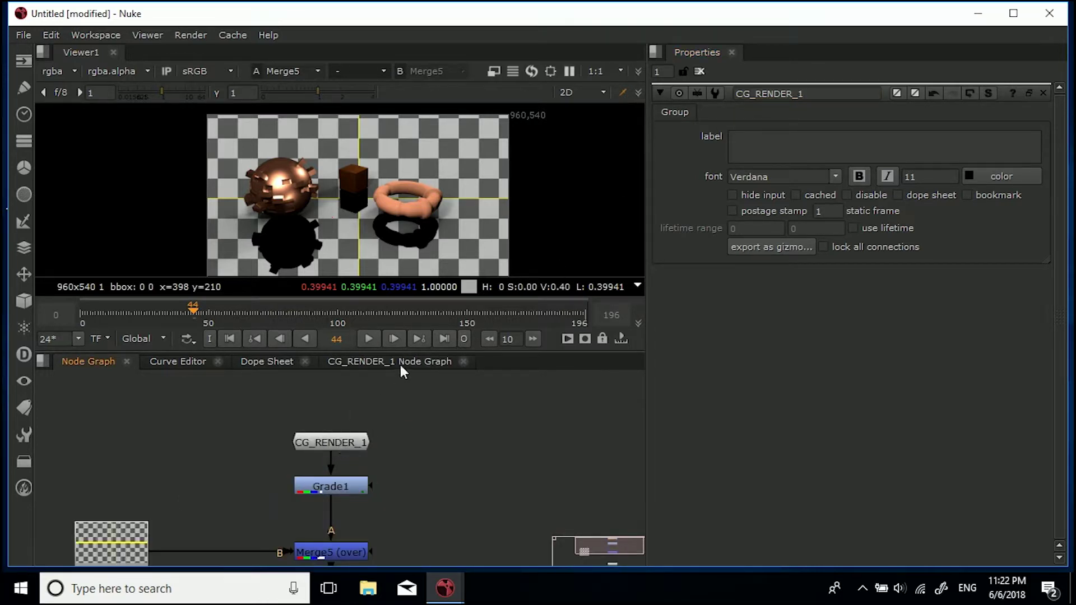
Open the CG_RENDER_1 group's internal graph and add a Grade node inside it
click(326, 441)
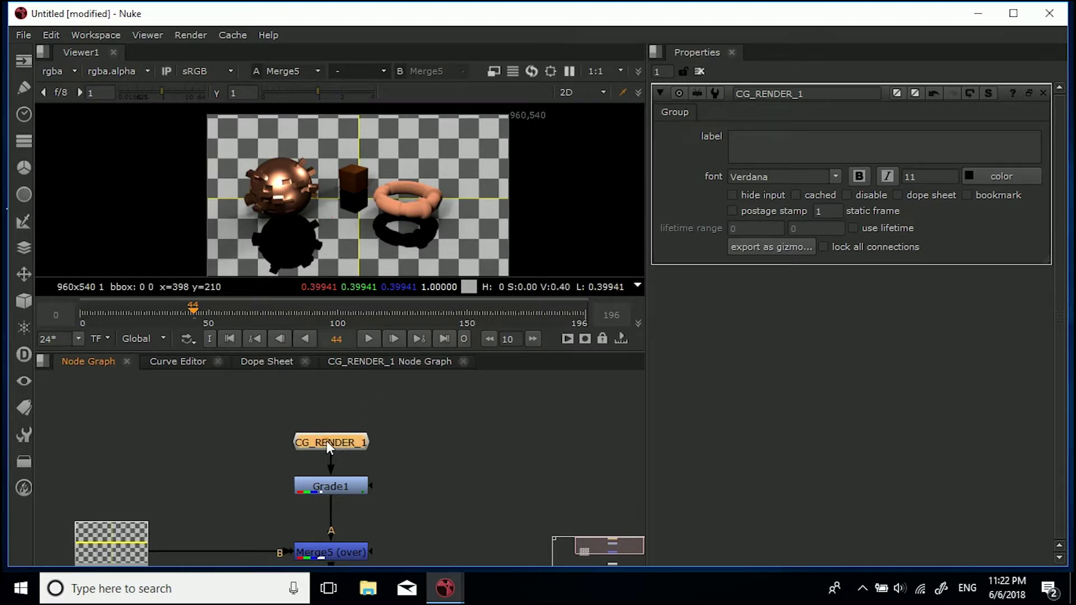
click(370, 360)
scroll(326, 437, down, 2)
scroll(290, 454, up, 1)
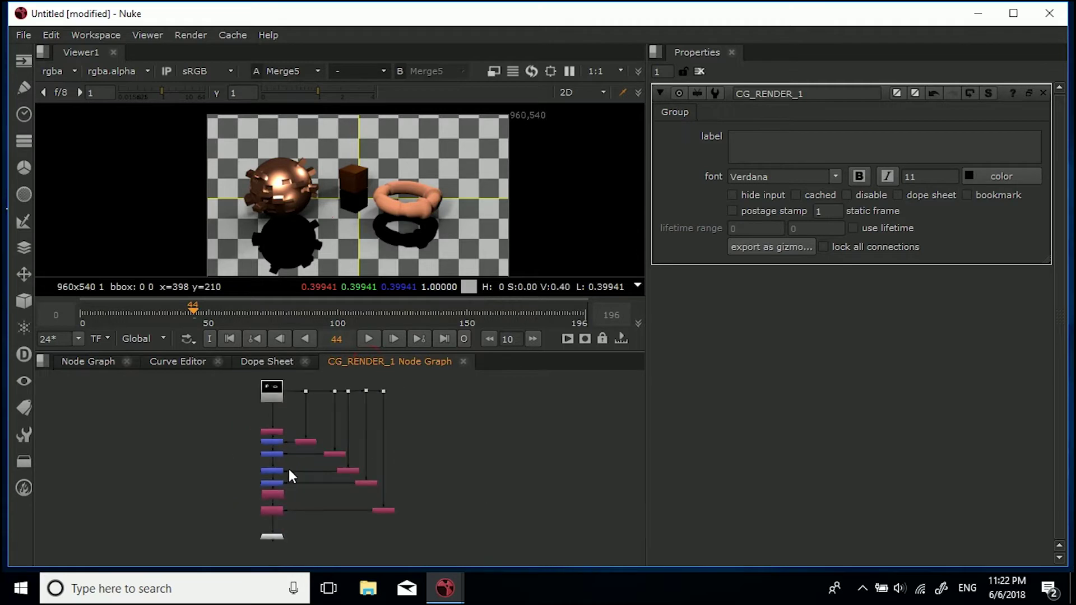
scroll(288, 475, up, 2)
scroll(292, 491, up, 2)
scroll(310, 461, up, 2)
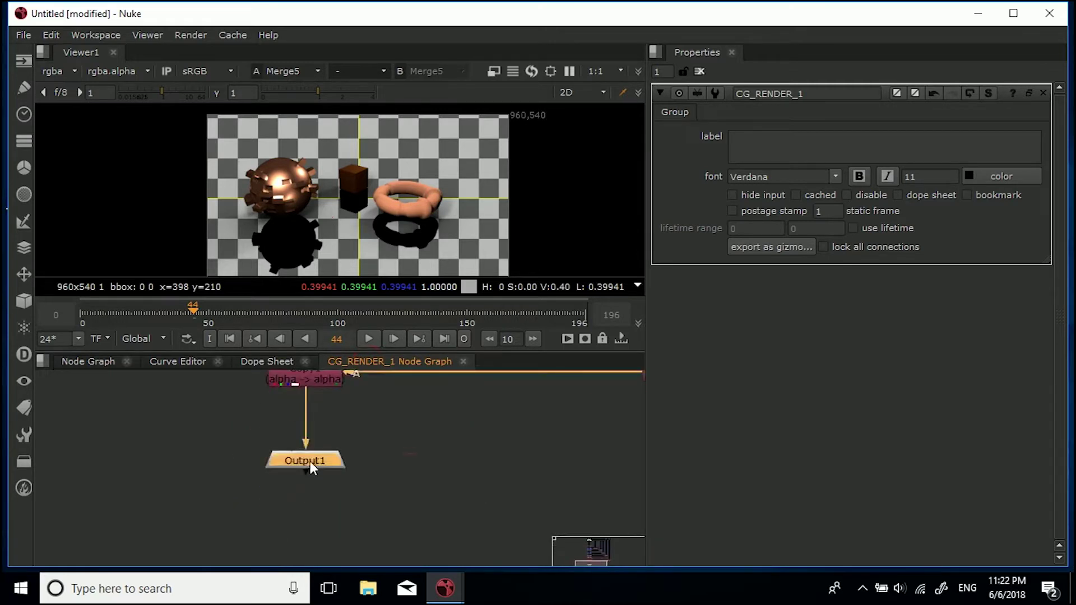
scroll(310, 462, down, 2)
scroll(321, 493, down, 3)
scroll(342, 413, down, 2)
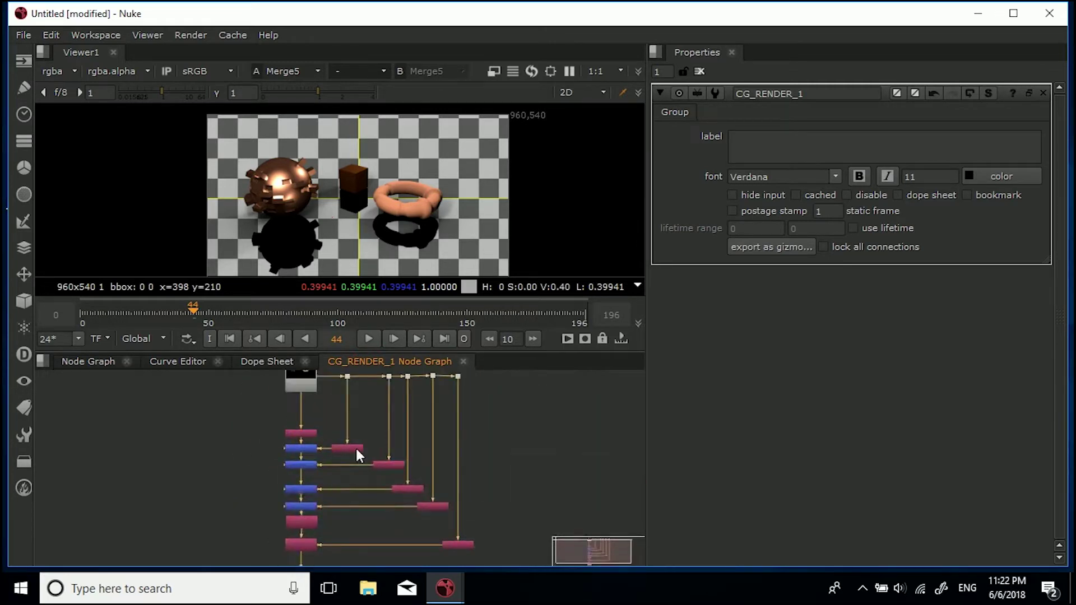
scroll(337, 417, up, 2)
scroll(335, 404, up, 1)
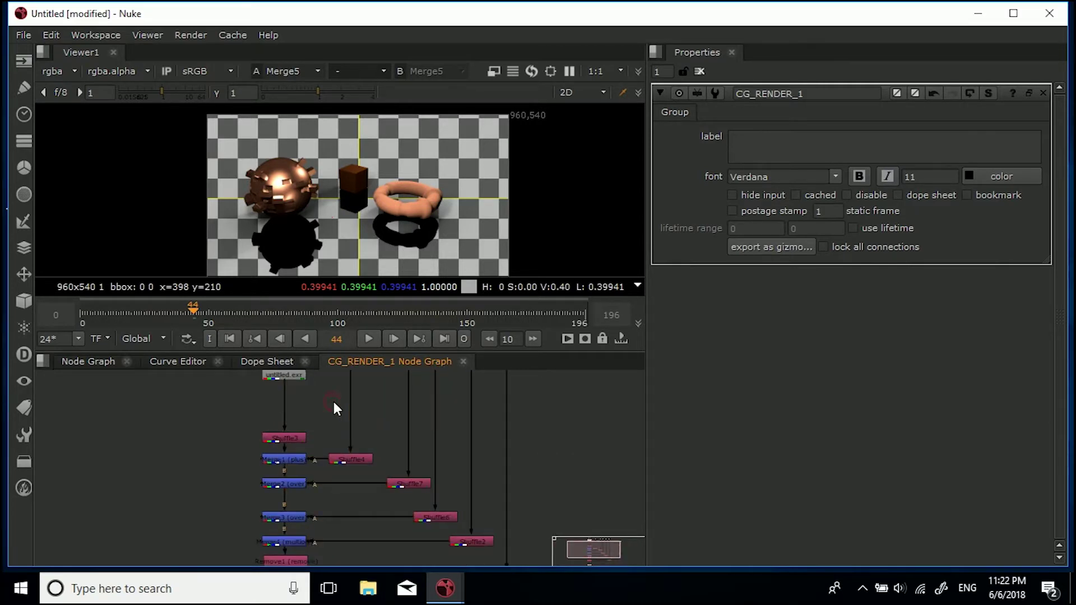
key(g)
Preview the Shuffle4, Shuffle3 and Shuffle7 specular passes inside the group
click(341, 458)
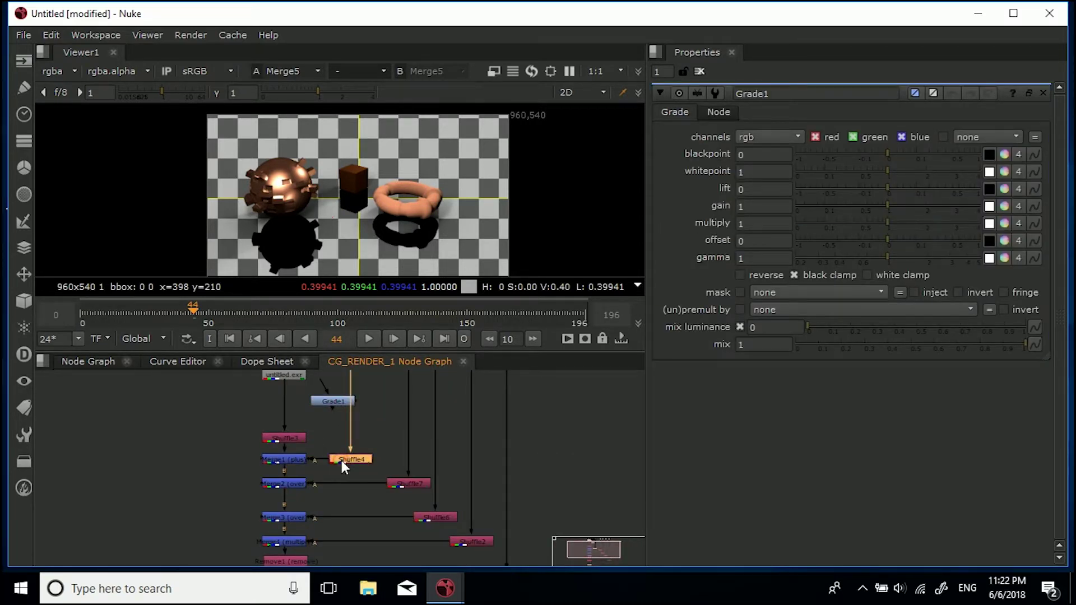
key(1)
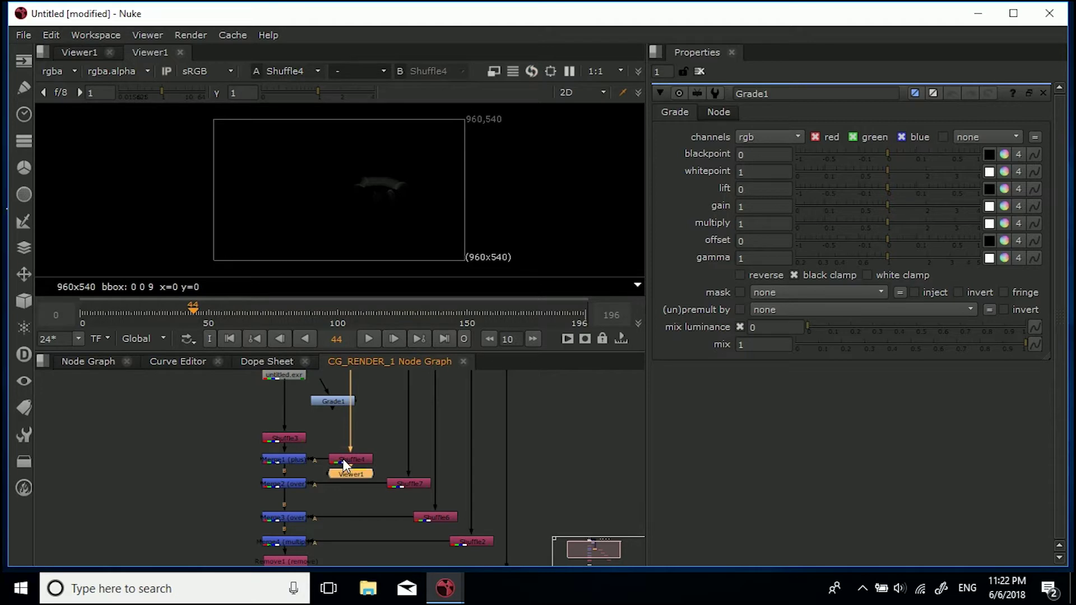
drag(344, 472, 218, 488)
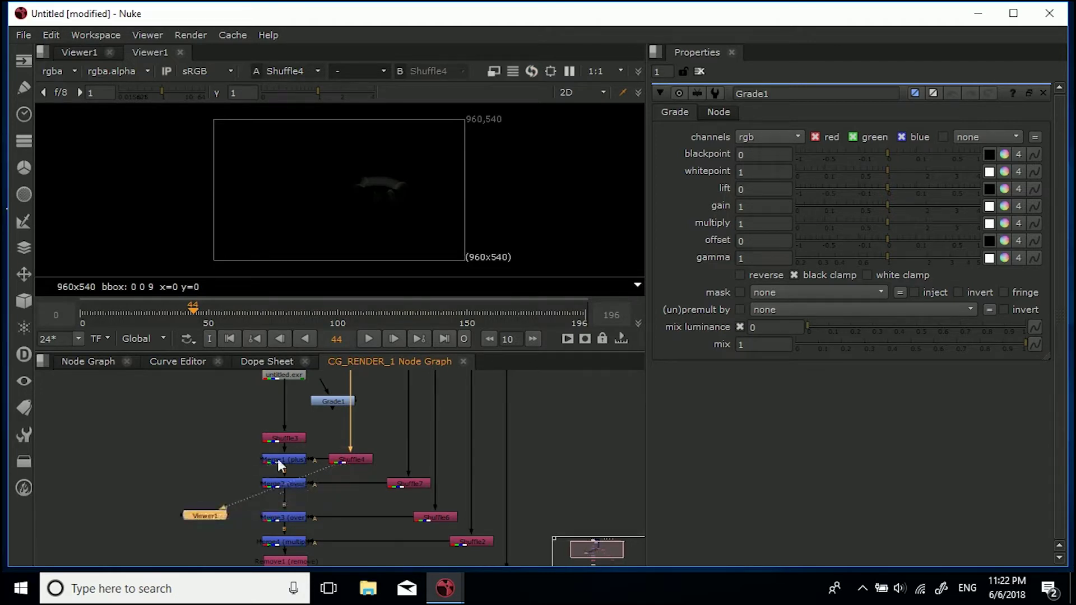
click(278, 442)
key(1)
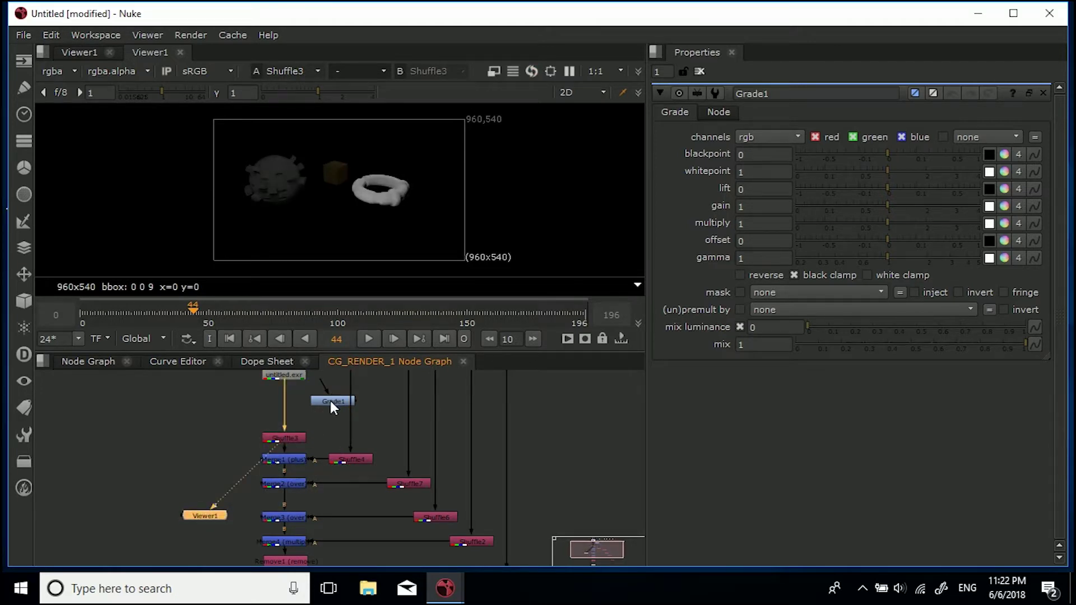
click(412, 485)
key(1)
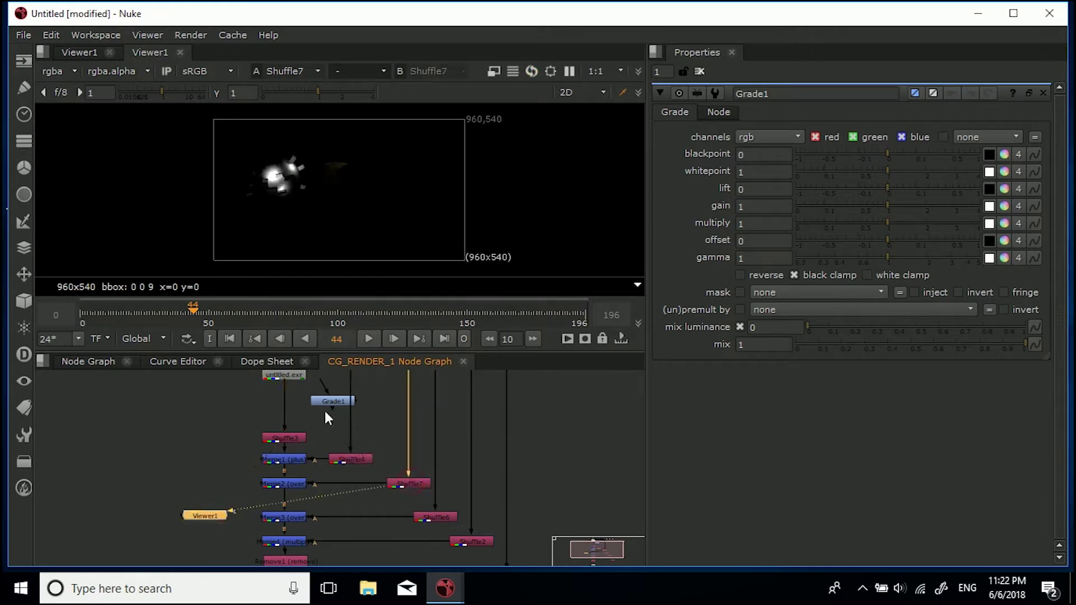
Insert Grade1 between Shuffle7 and its merge on the spec branch
drag(324, 401, 414, 441)
double_click(398, 483)
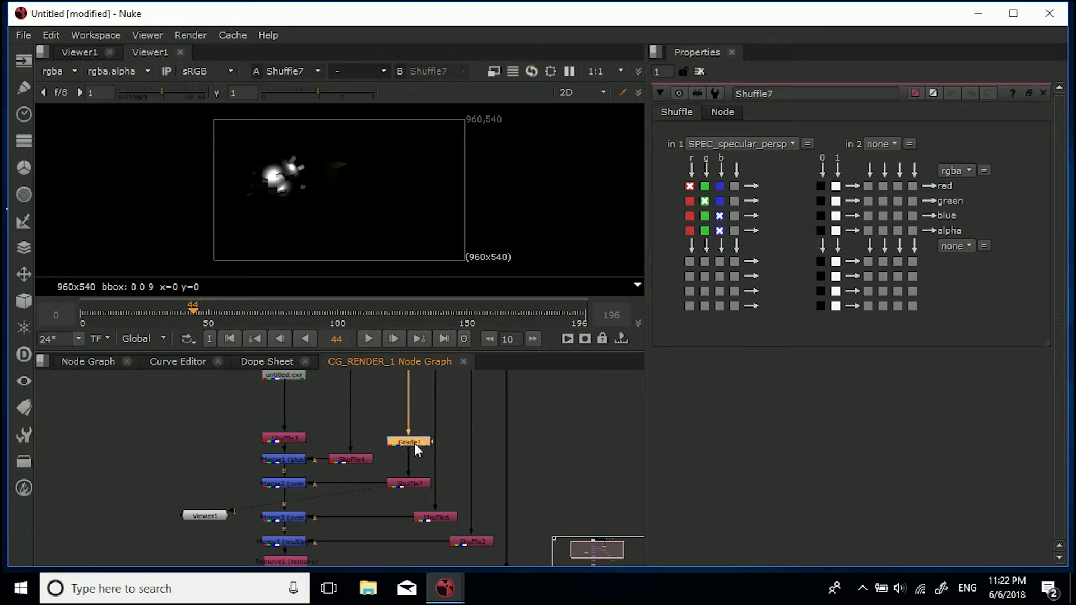
ctrl+shift+drag(412, 448, 396, 446)
middle_drag(399, 444, 410, 405)
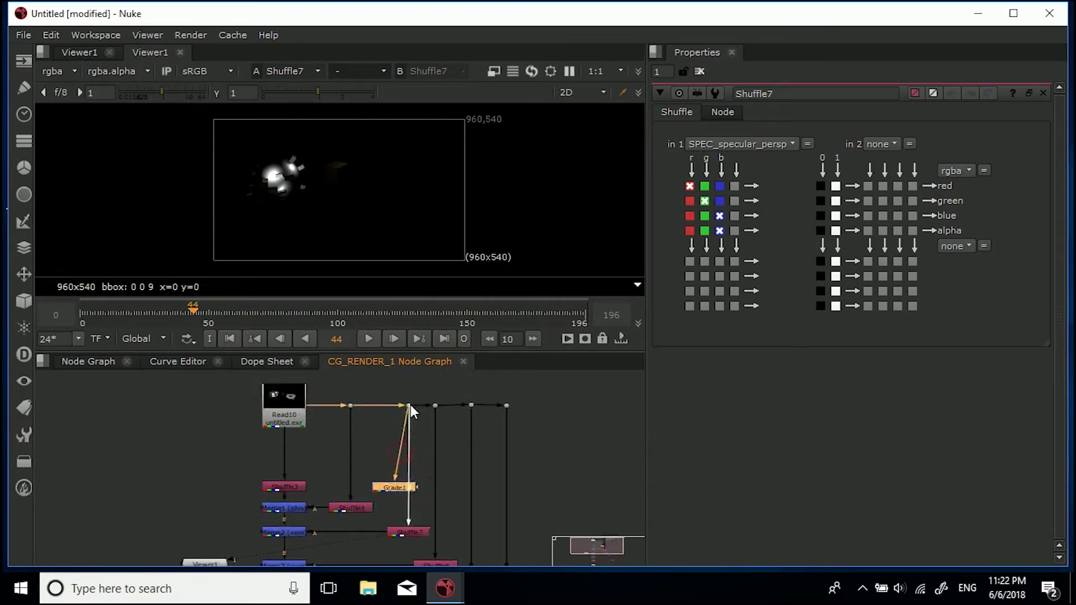
drag(395, 487, 337, 534)
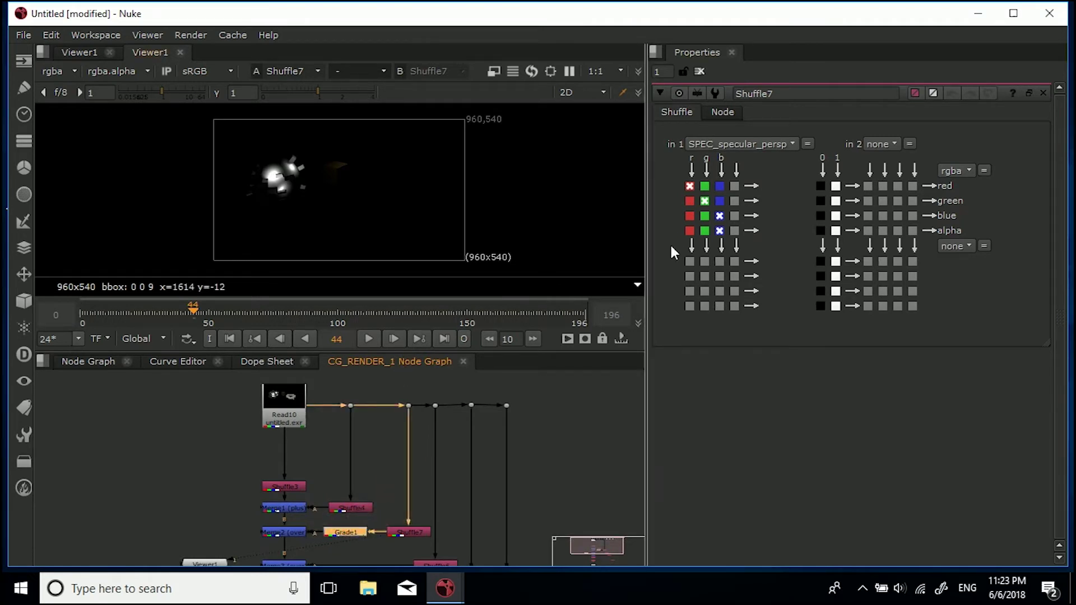
Set Grade1's gain to 4, then 0.015, and view the graded specular pass
double_click(344, 532)
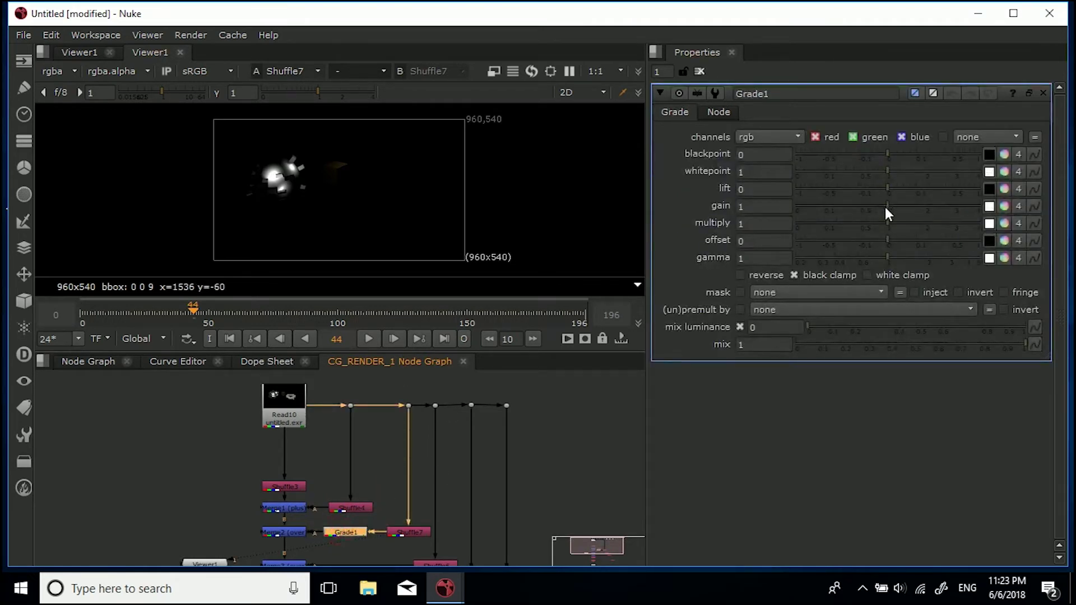
drag(885, 207, 1032, 204)
click(340, 533)
key(1)
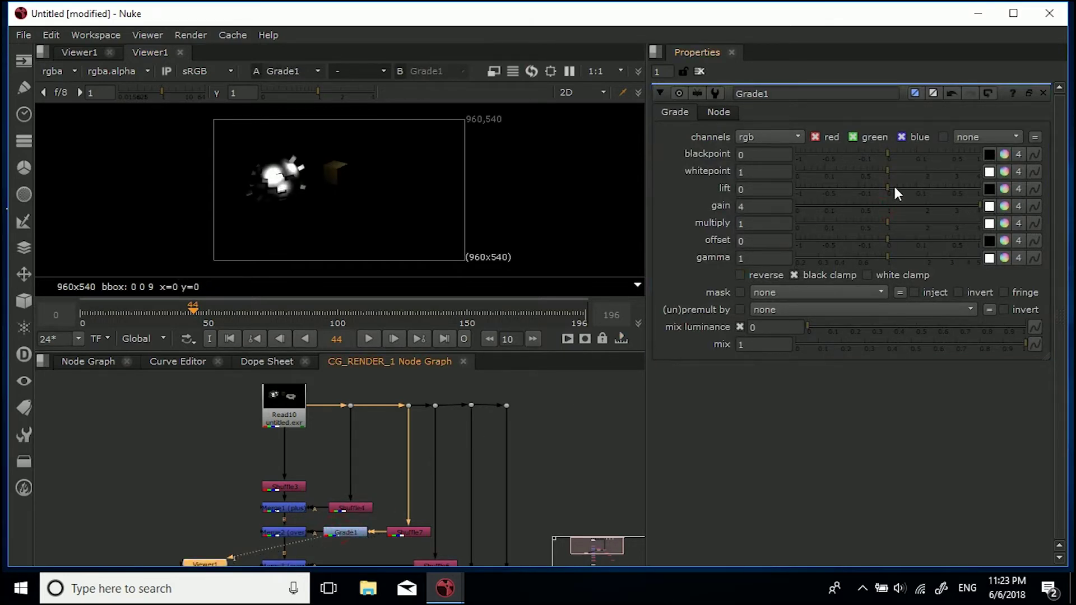
drag(889, 208, 806, 209)
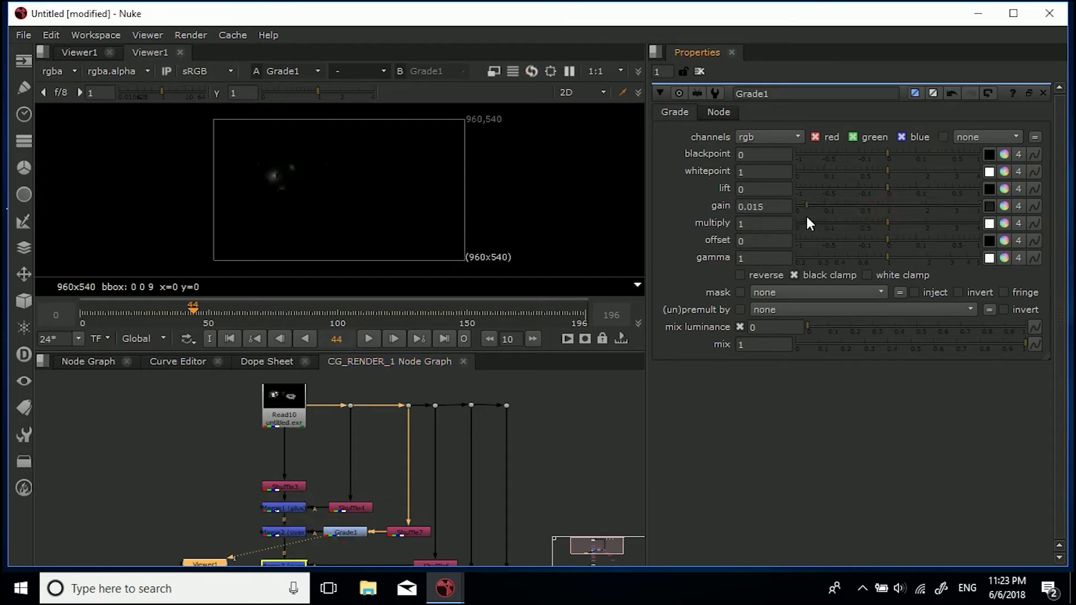
View the Merge5 composite over the checkerboard in the main graph
click(103, 361)
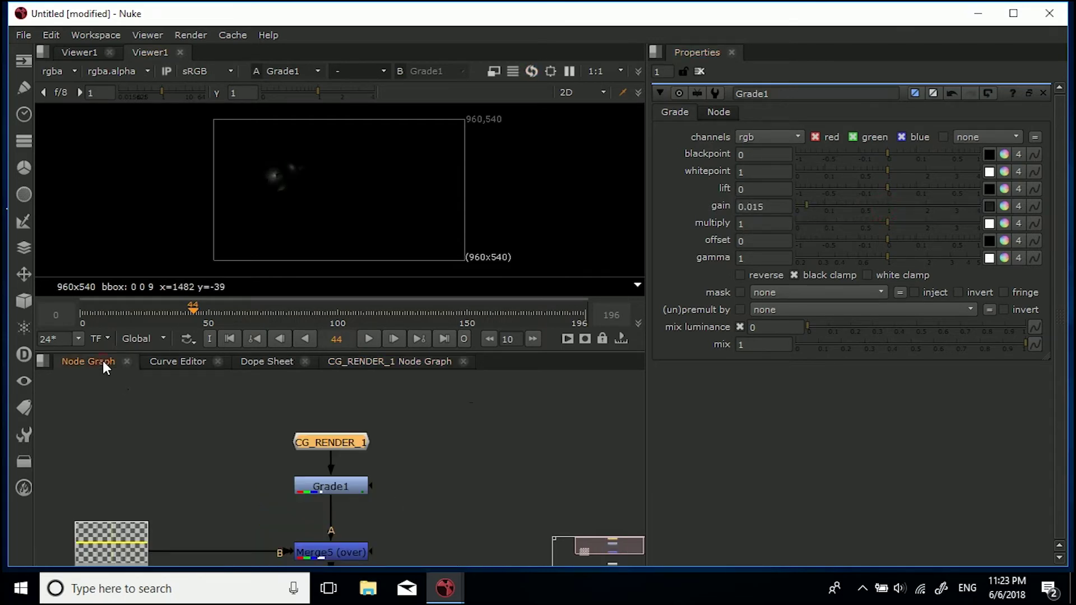
key(1)
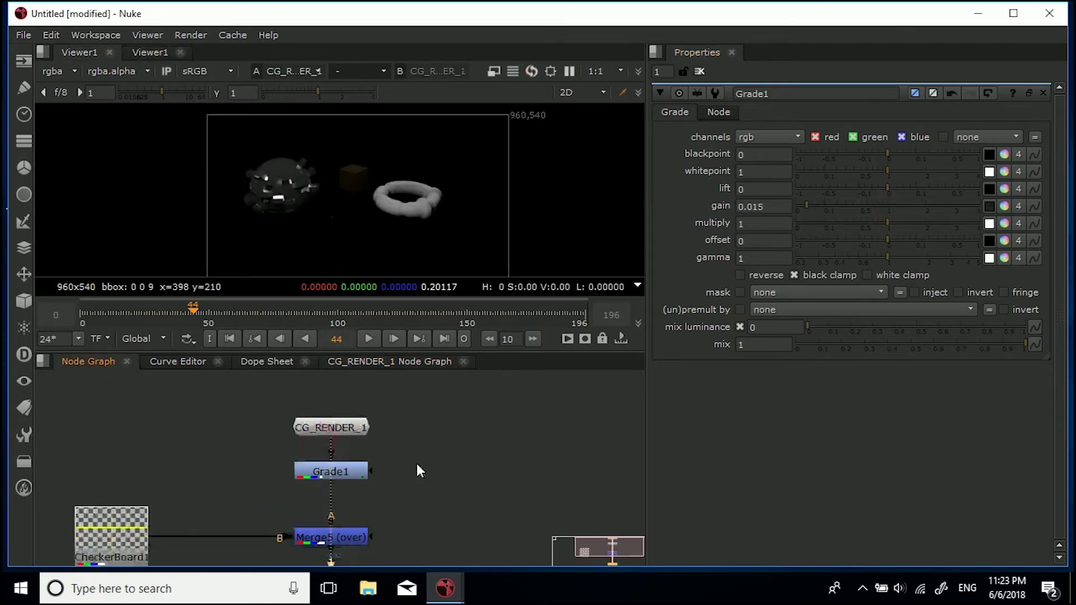
middle_drag(416, 529, 417, 462)
click(352, 481)
key(1)
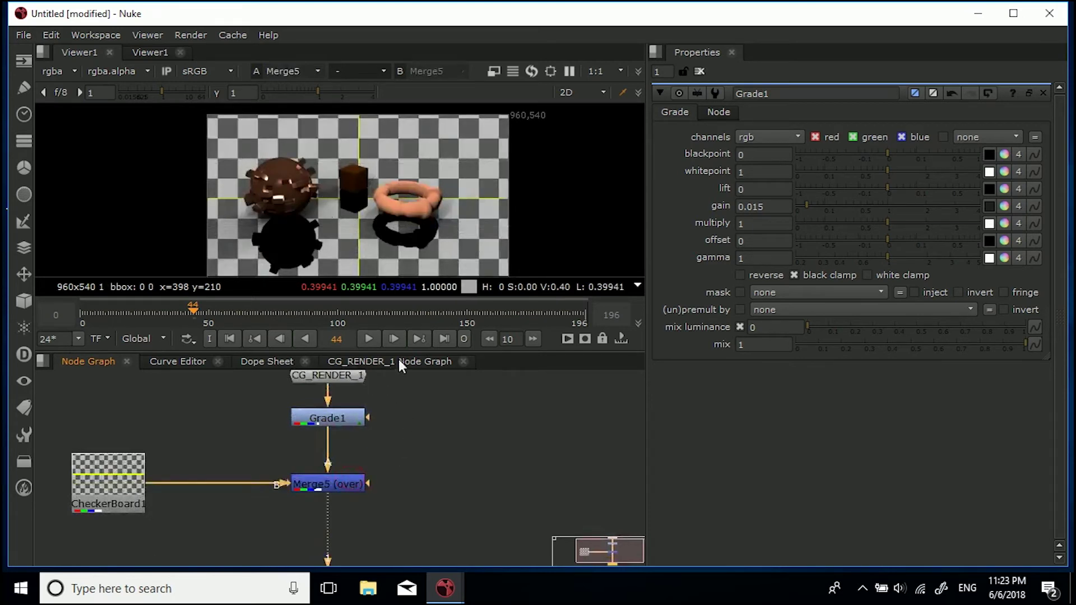
Delete the inner Grade1 from CG_RENDER_1, then select the main-graph Grade1
click(399, 360)
click(343, 532)
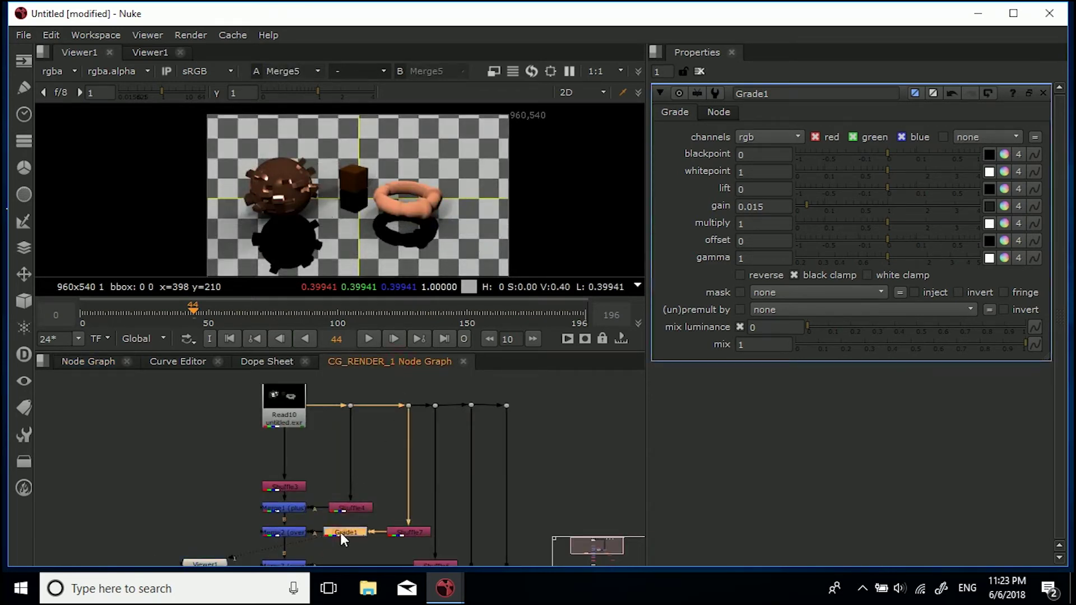
key(Delete)
click(101, 360)
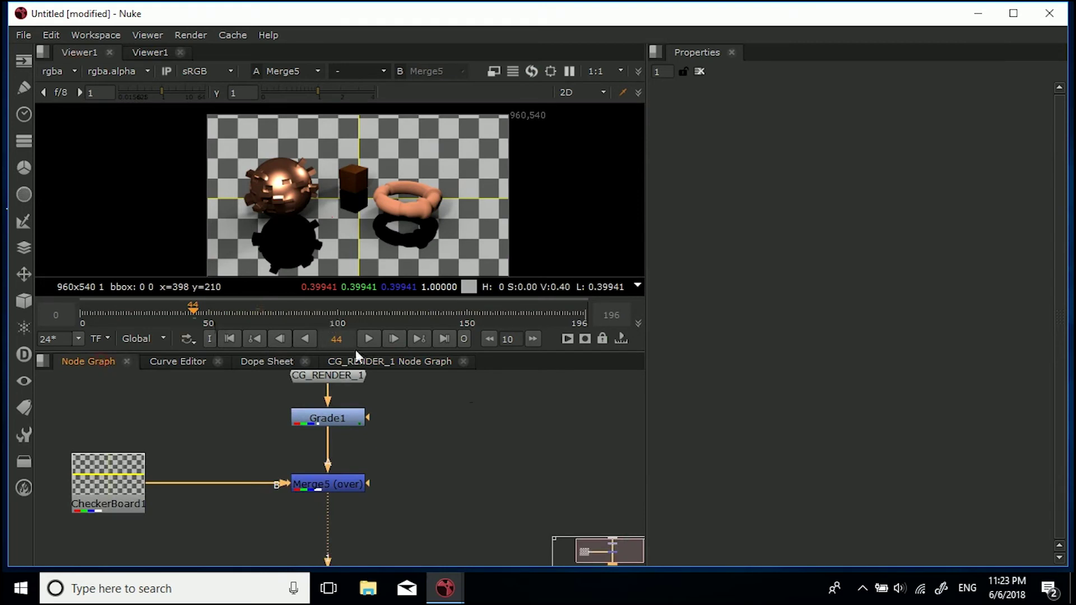
click(350, 422)
scroll(339, 442, down, 1)
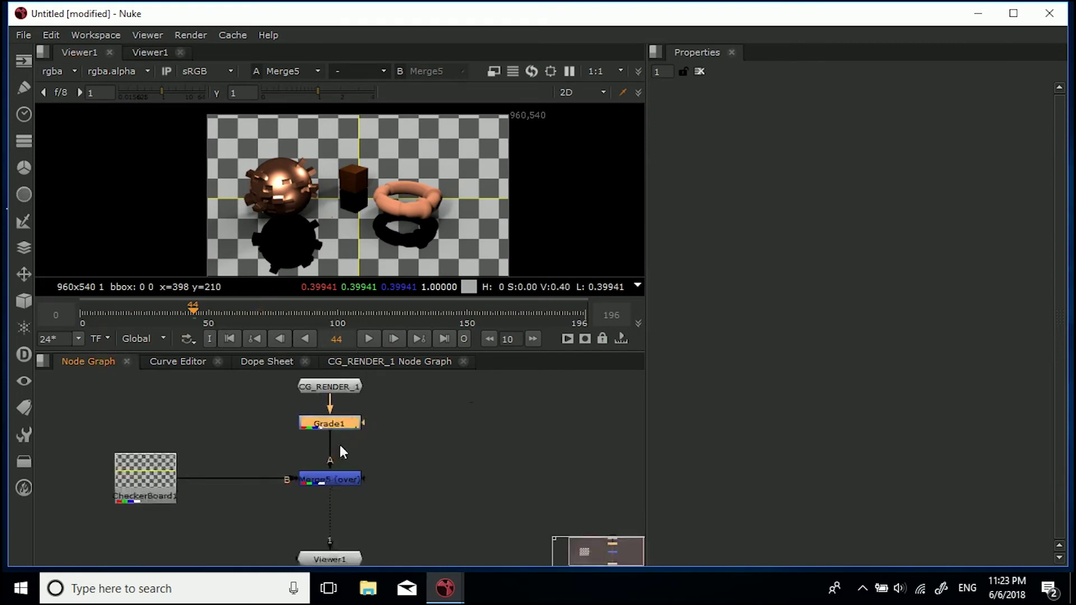
double_click(336, 387)
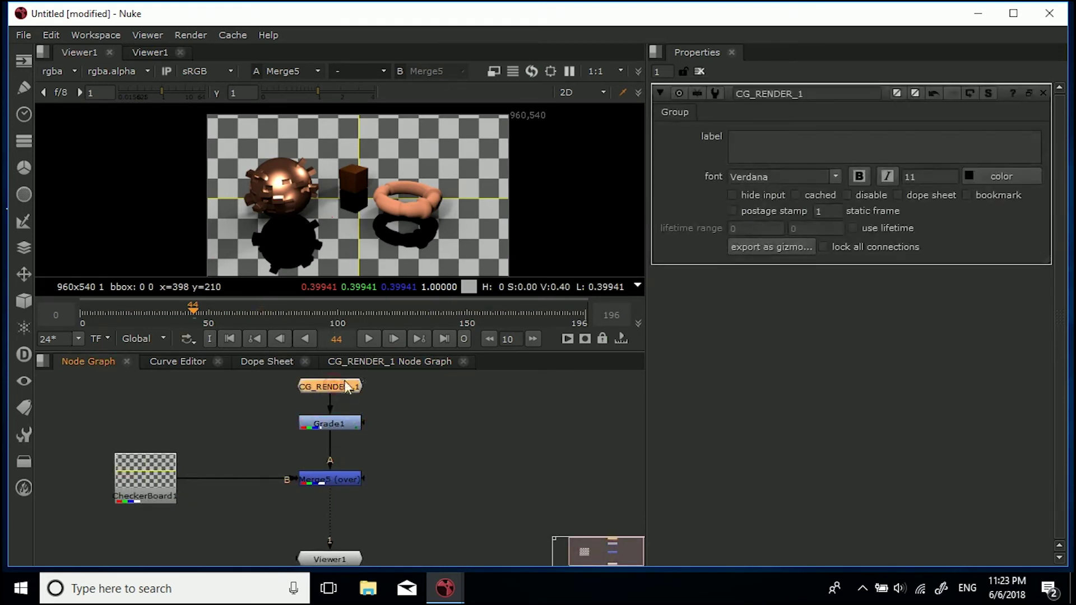
click(88, 361)
click(324, 479)
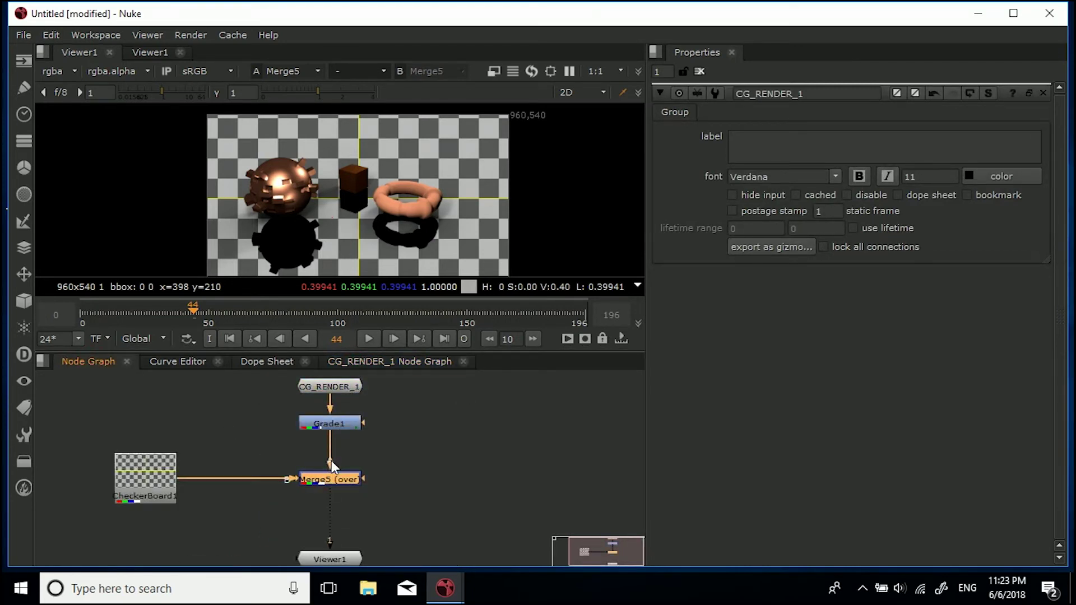